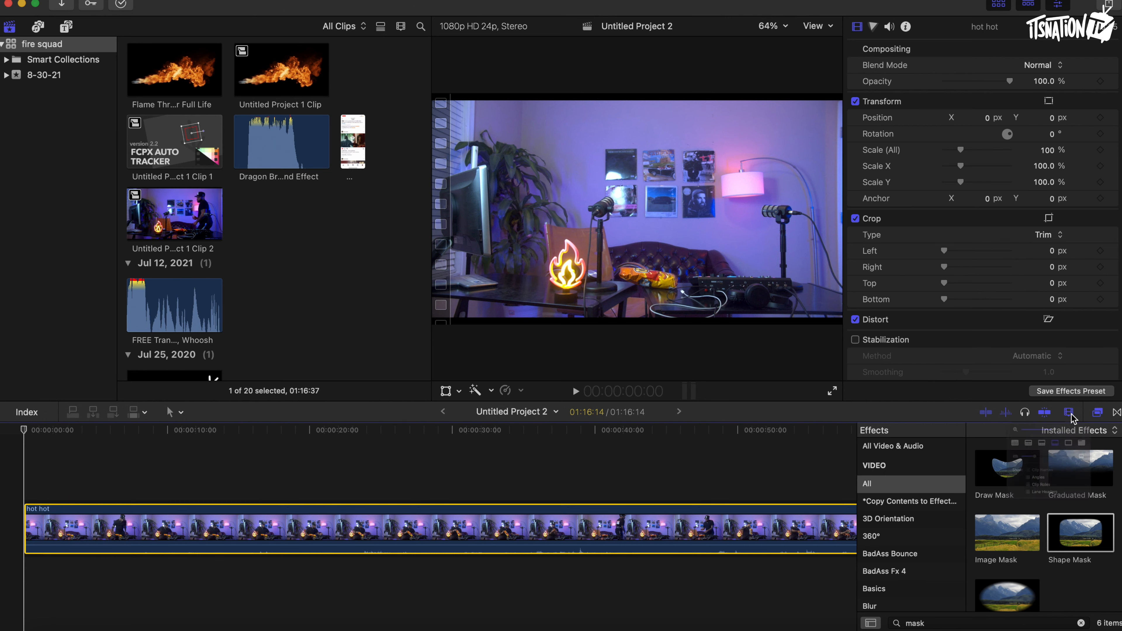
# Lift the hot hot clip out of the primary storyline.
pyautogui.click(1069, 412)
pyautogui.moveTo(1060, 443); pyautogui.dragTo(1019, 442)
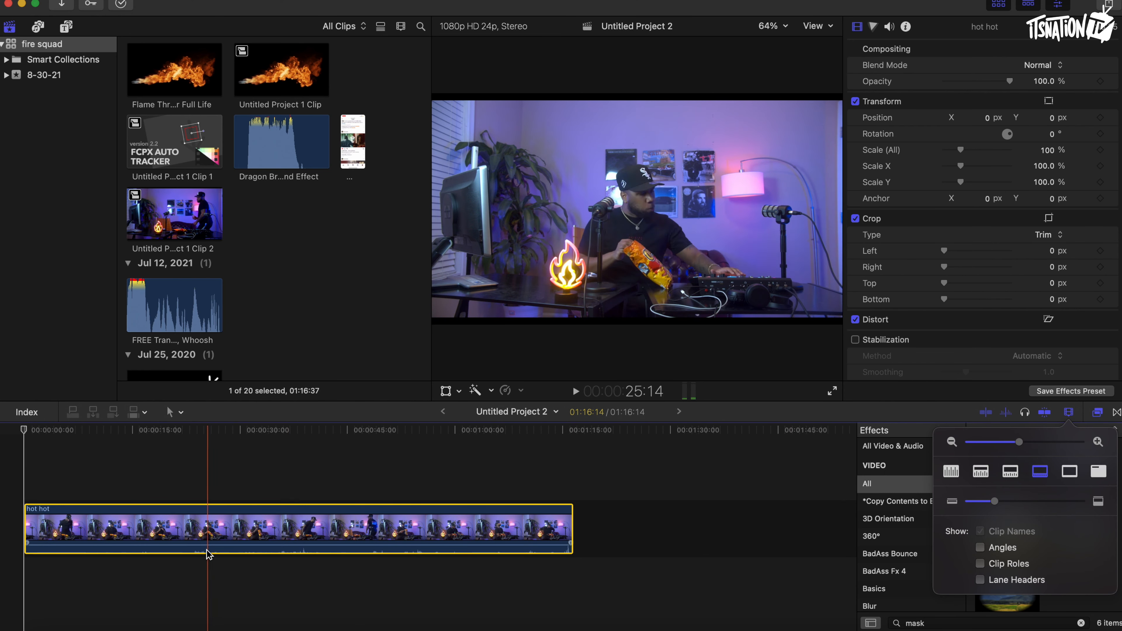
pyautogui.rightClick(207, 524)
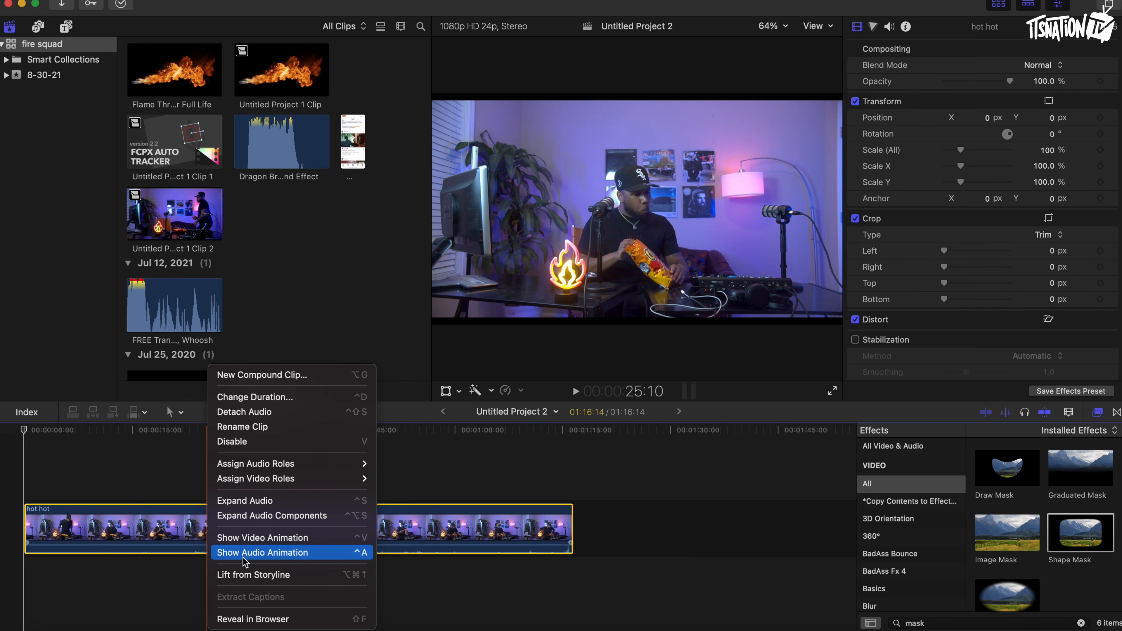
pyautogui.click(247, 574)
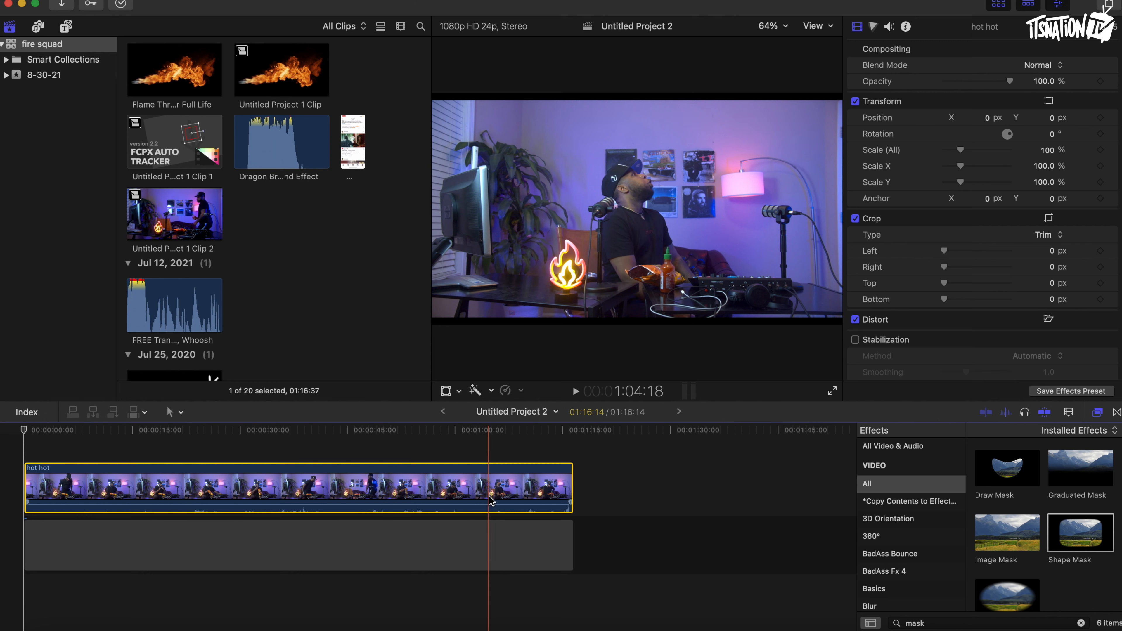
# Split the clip at the playhead and place the Drop Zone title from FCPX Auto Tracker above the cut.
pyautogui.press('super+b')
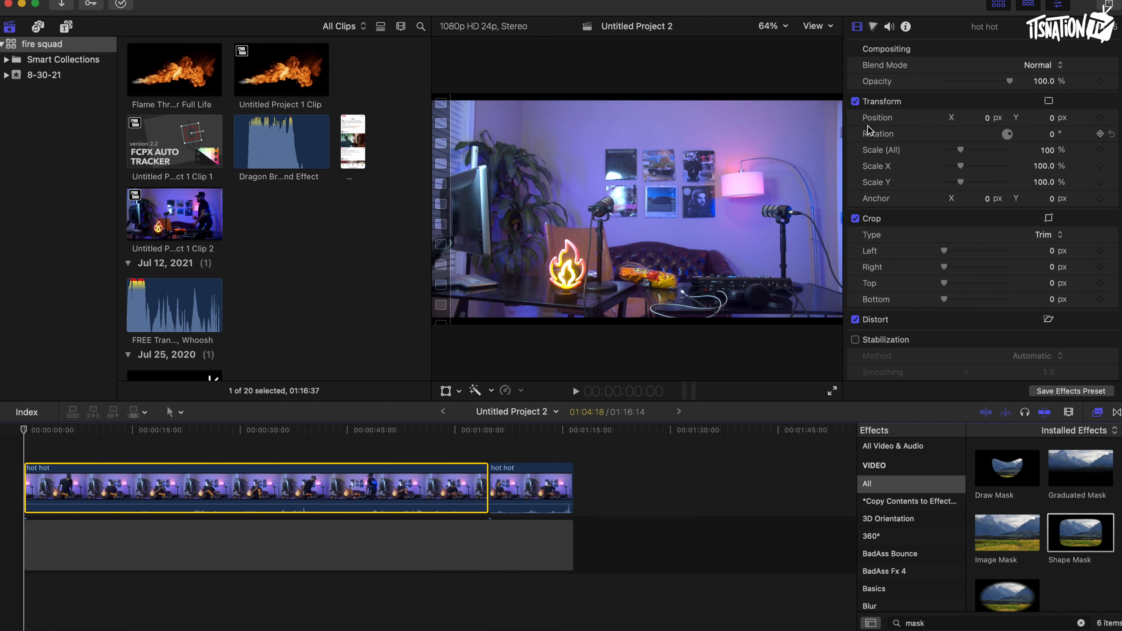
pyautogui.click(67, 28)
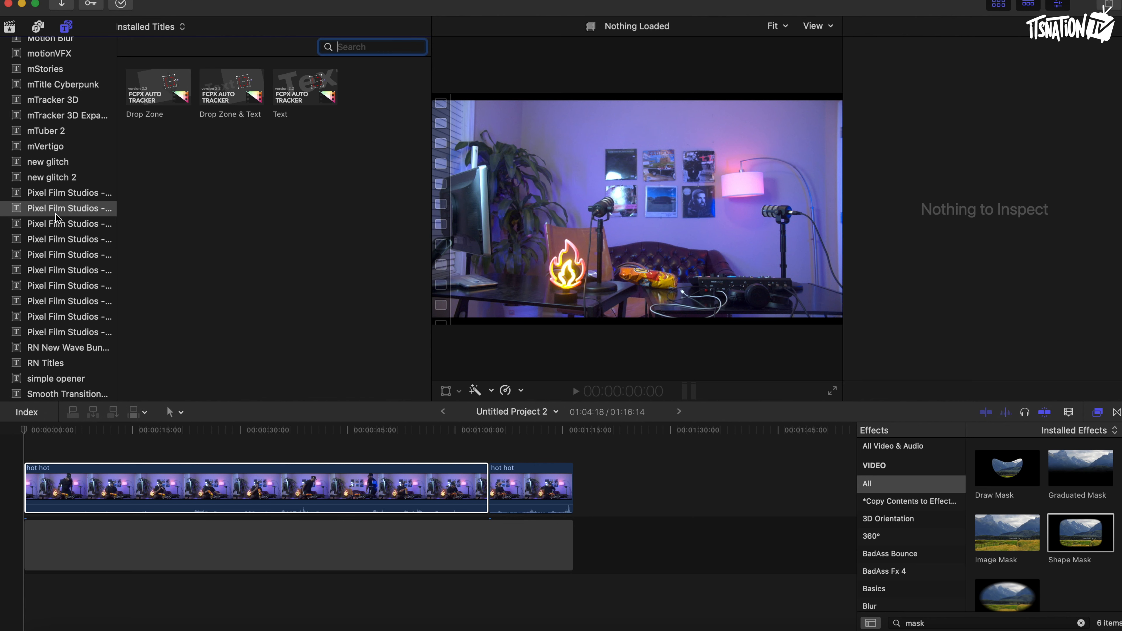
pyautogui.click(158, 90)
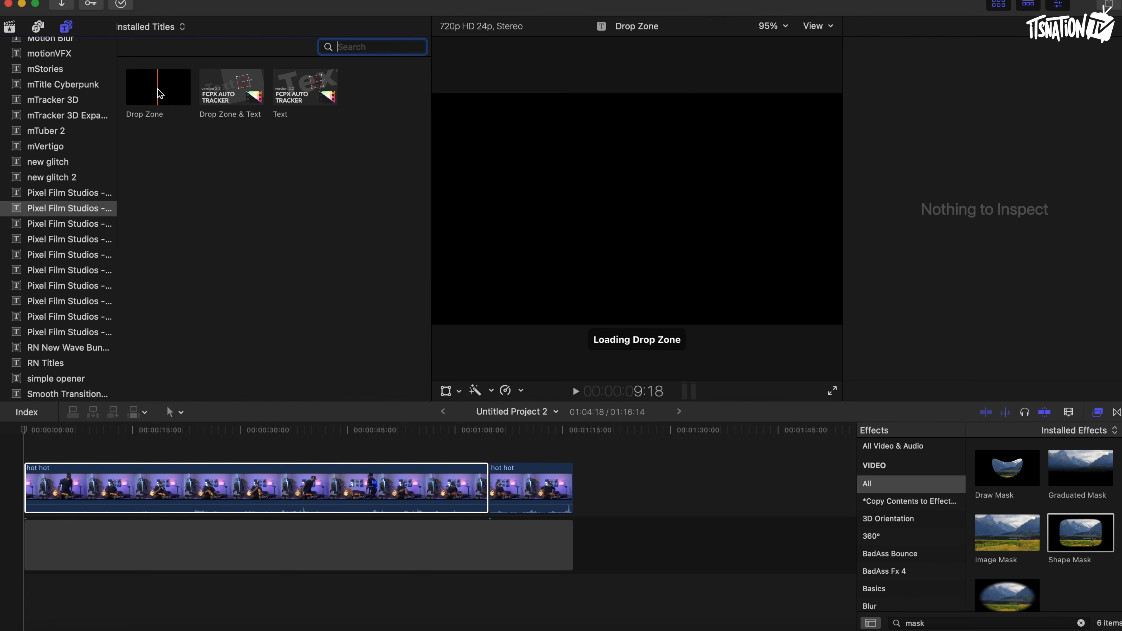
pyautogui.moveTo(158, 91); pyautogui.dragTo(493, 445)
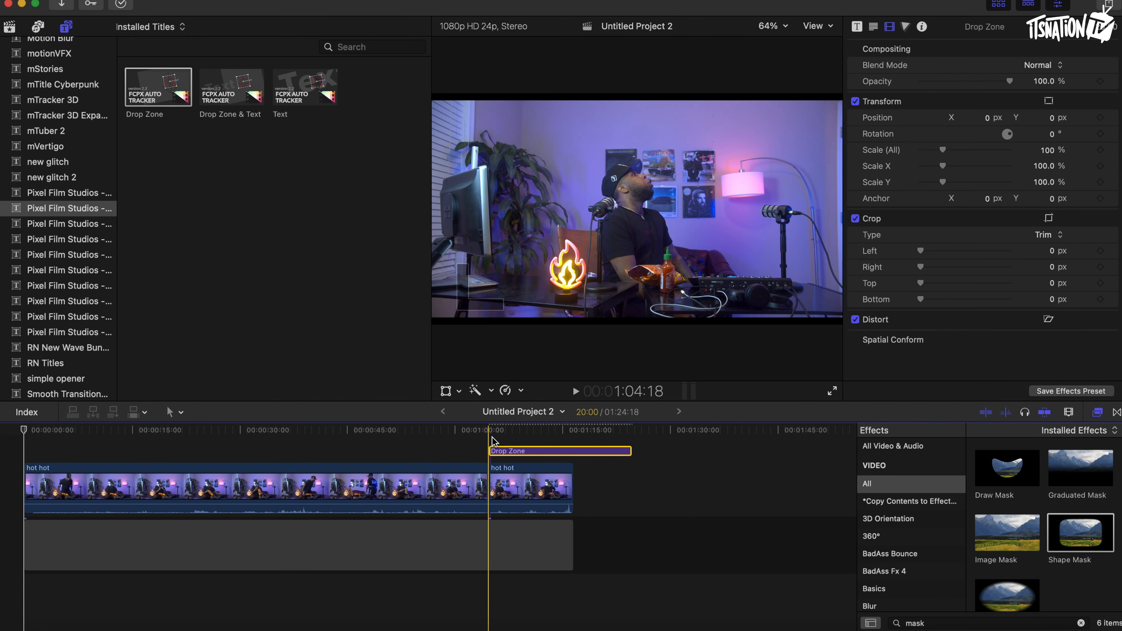
# Move the playhead a few frames forward, cut the Drop Zone title there and delete its remainder.
pyautogui.press('Right')
pyautogui.press('Right')
pyautogui.press('Right')
pyautogui.press('Right')
pyautogui.press('Right')
pyautogui.press('Right')
pyautogui.press('Right')
pyautogui.press('Right')
pyautogui.press('Right')
pyautogui.press('Right')
pyautogui.press('Right')
pyautogui.press('Right')
pyautogui.press('Right')
pyautogui.press('Right')
pyautogui.press('Right')
pyautogui.press('Right')
pyautogui.press('Right')
pyautogui.press('Right')
pyautogui.press('Right')
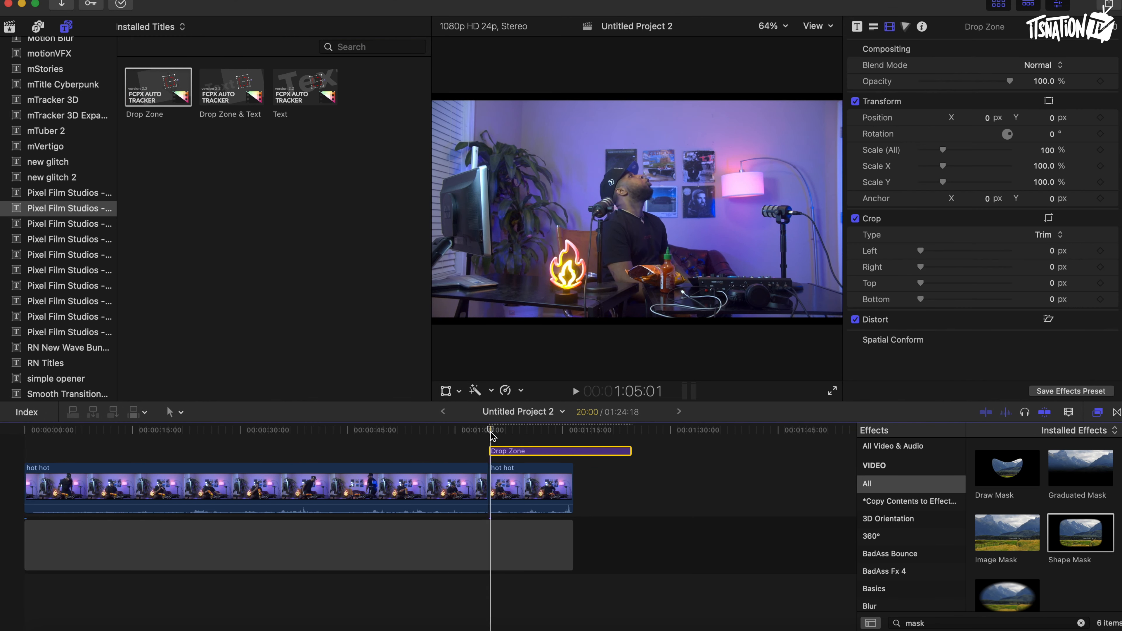
pyautogui.press('Right')
pyautogui.press('Right')
pyautogui.press('Right')
pyautogui.press('Right')
pyautogui.press('Right')
pyautogui.press('Right')
pyautogui.press('Right')
pyautogui.press('Right')
pyautogui.press('Right')
pyautogui.press('Right')
pyautogui.press('Right')
pyautogui.press('Right')
pyautogui.press('Right')
pyautogui.press('Right')
pyautogui.press('Right')
pyautogui.press('Right')
pyautogui.press('Right')
pyautogui.press('Right')
pyautogui.press('Right')
pyautogui.press('Right')
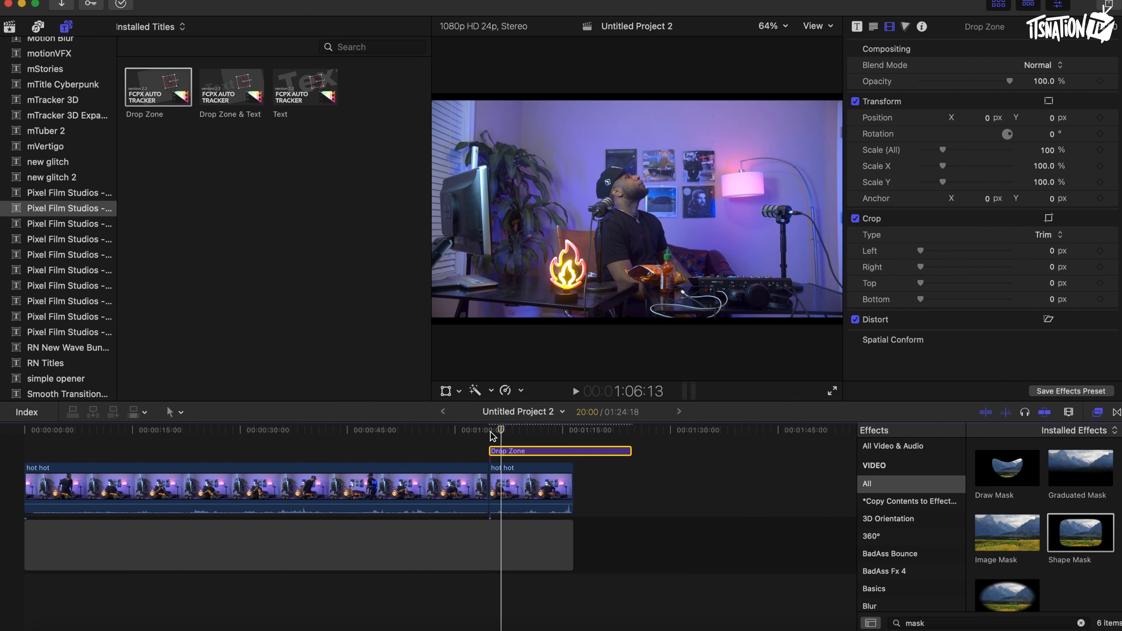
pyautogui.press('super+b')
pyautogui.click(515, 451)
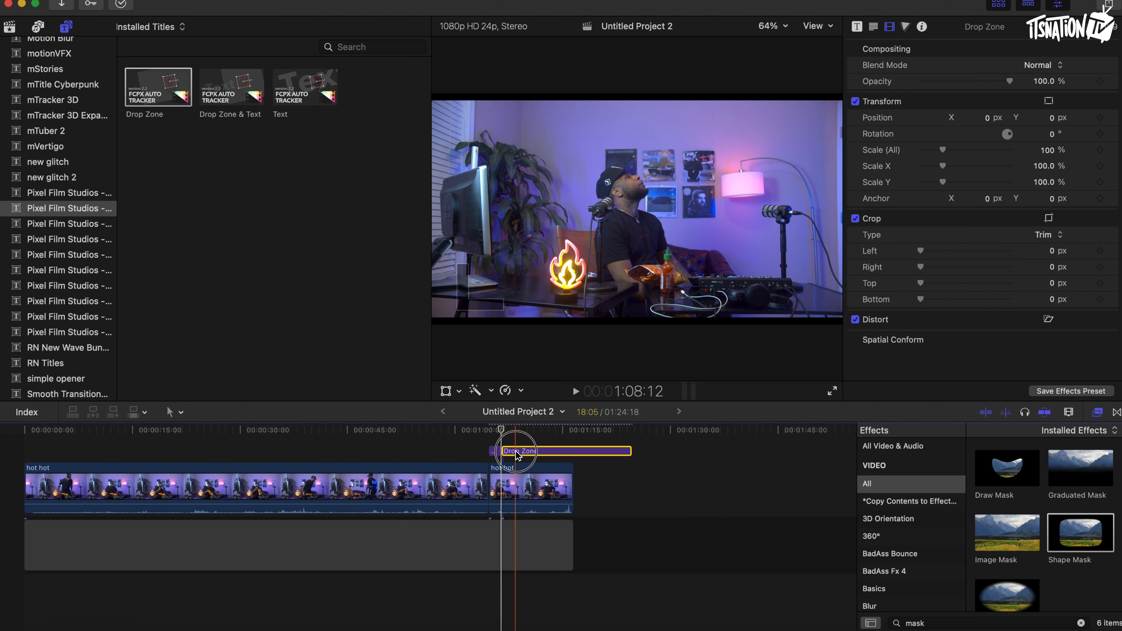
pyautogui.press('Delete')
# Split the hot hot clip at the playhead to match the end of the Drop Zone title.
pyautogui.click(504, 477)
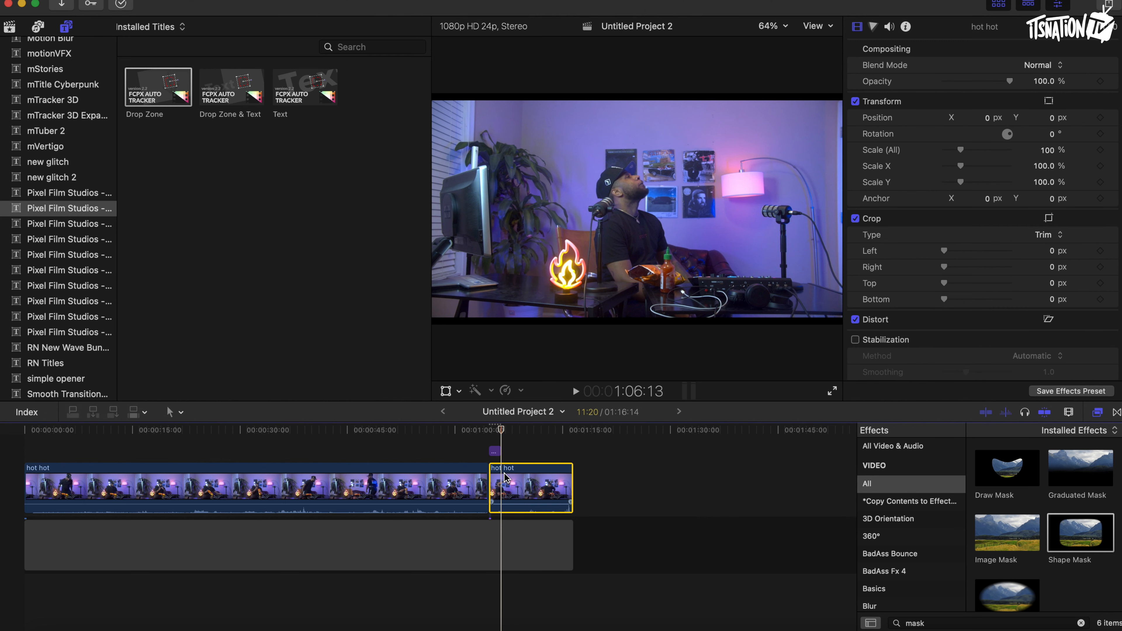
pyautogui.press('super+b')
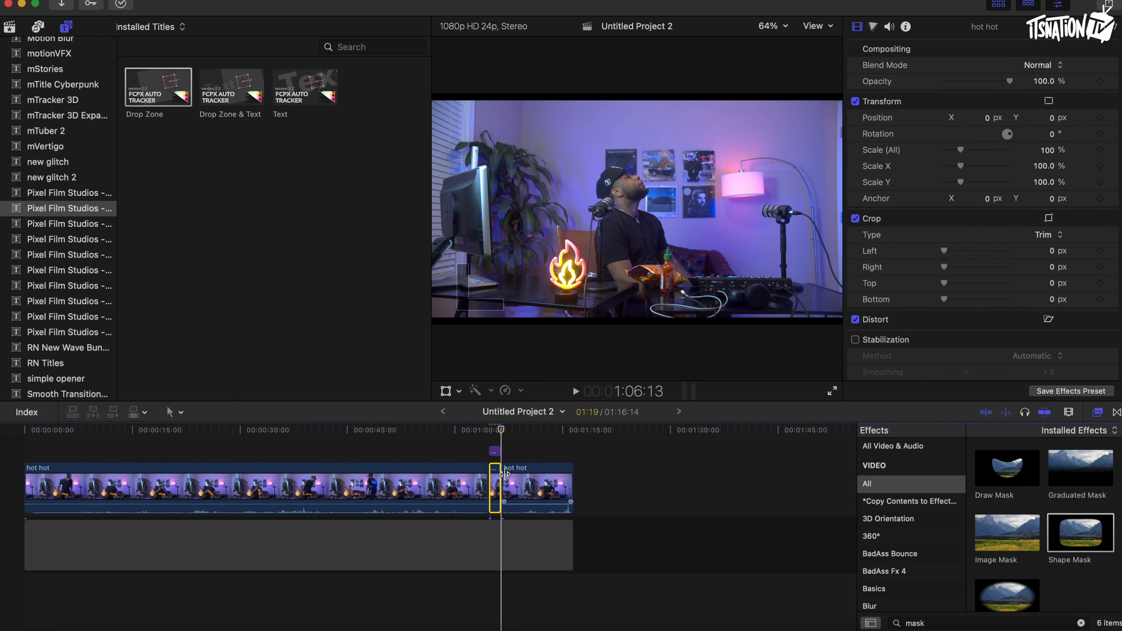
pyautogui.click(1068, 413)
pyautogui.click(1060, 442)
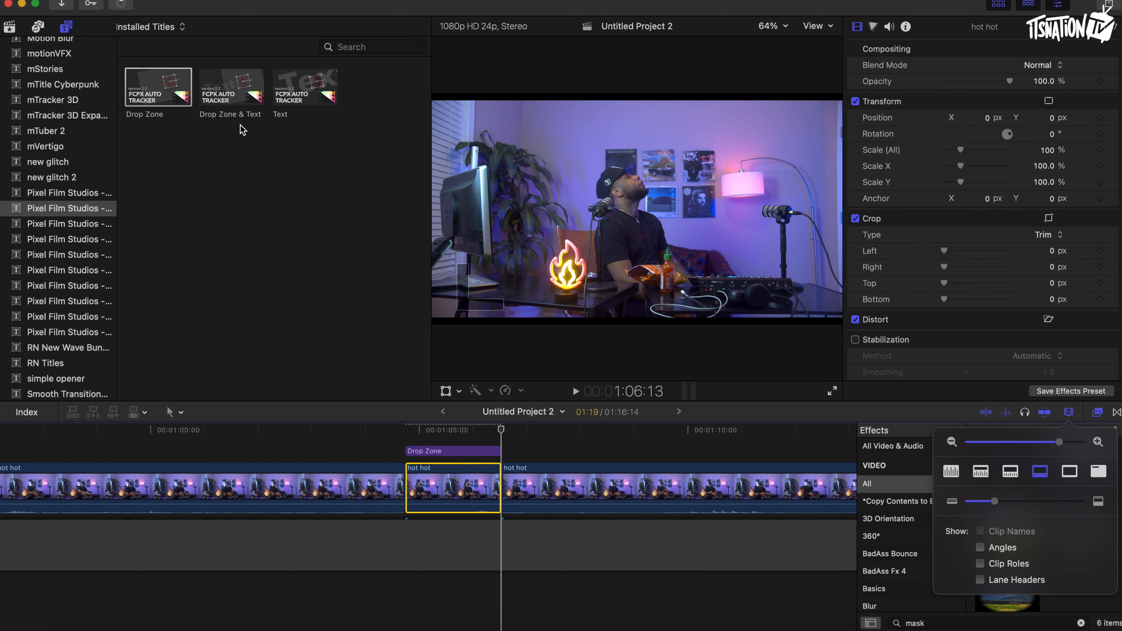
pyautogui.click(999, 5)
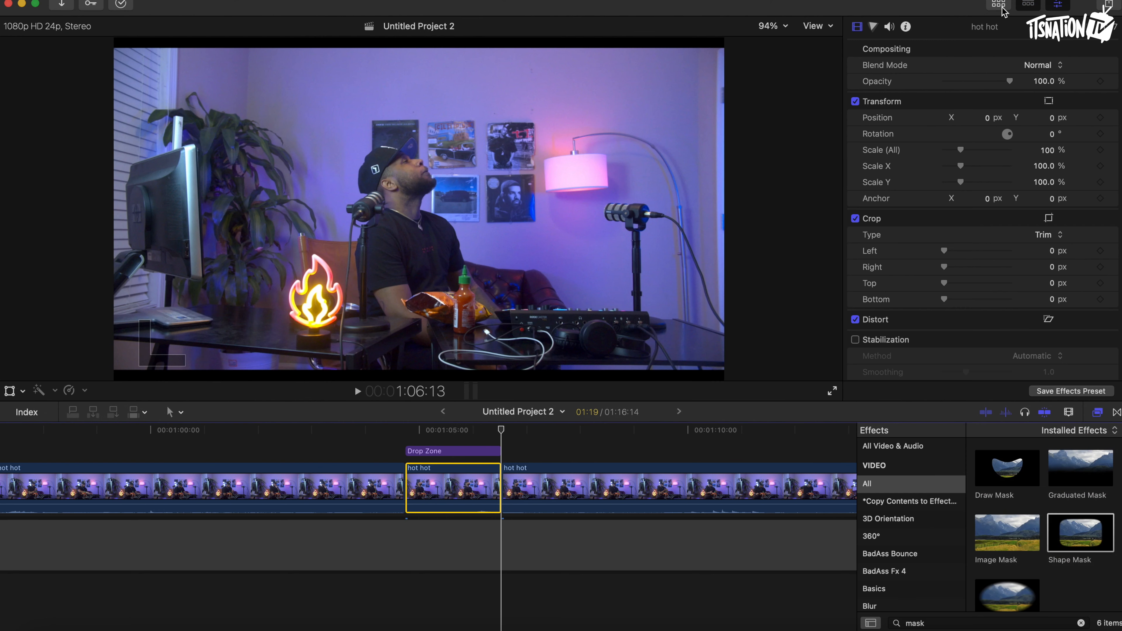
# Move the playhead to the start of the Drop Zone title, select the title and open its title inspector.
pyautogui.click(406, 431)
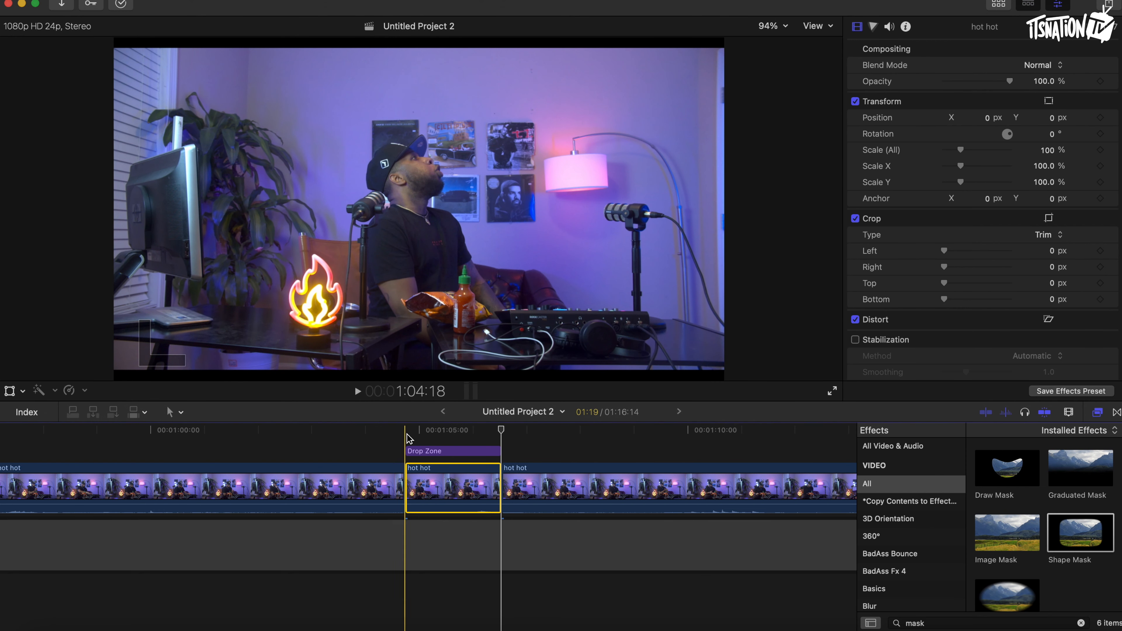
pyautogui.hscroll(3, 410, 439)
pyautogui.scroll(1, 410, 439)
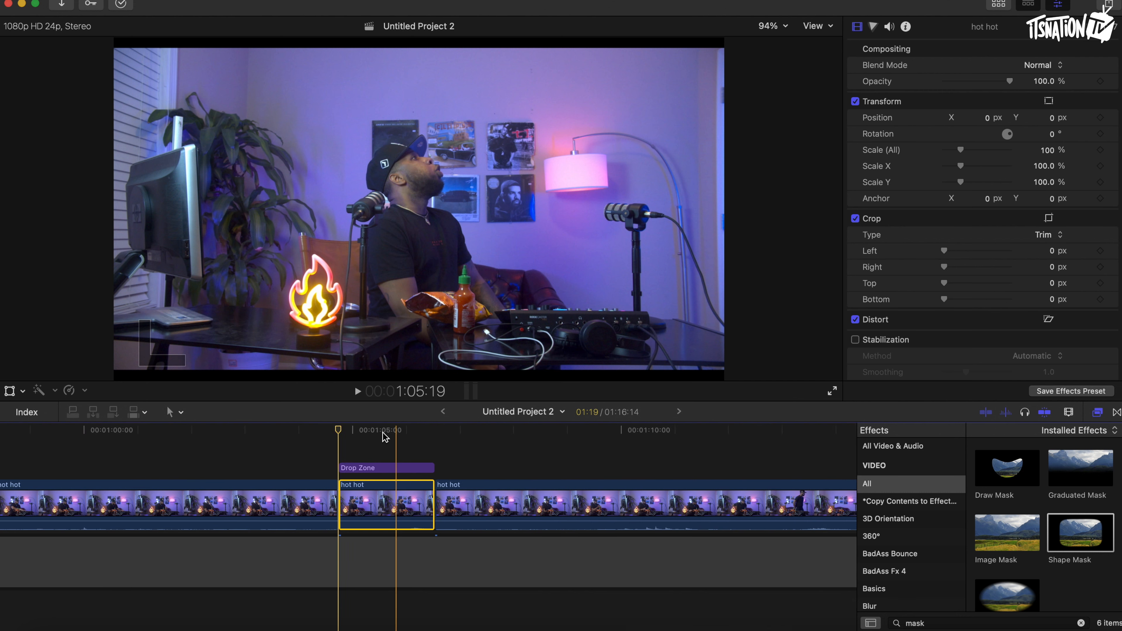
pyautogui.click(352, 468)
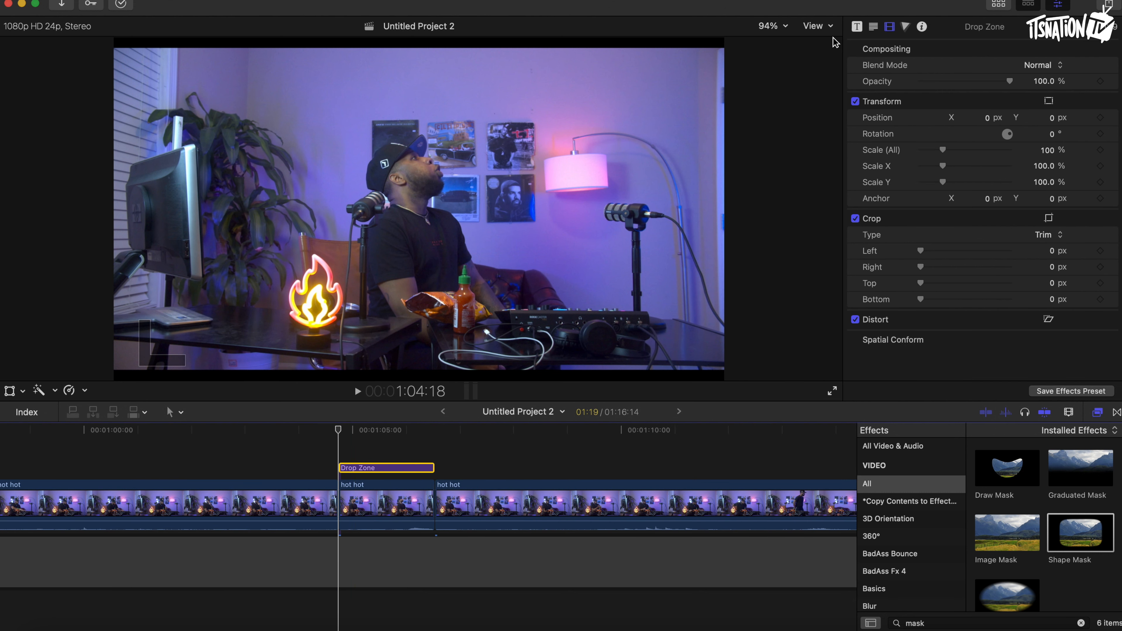
pyautogui.click(858, 27)
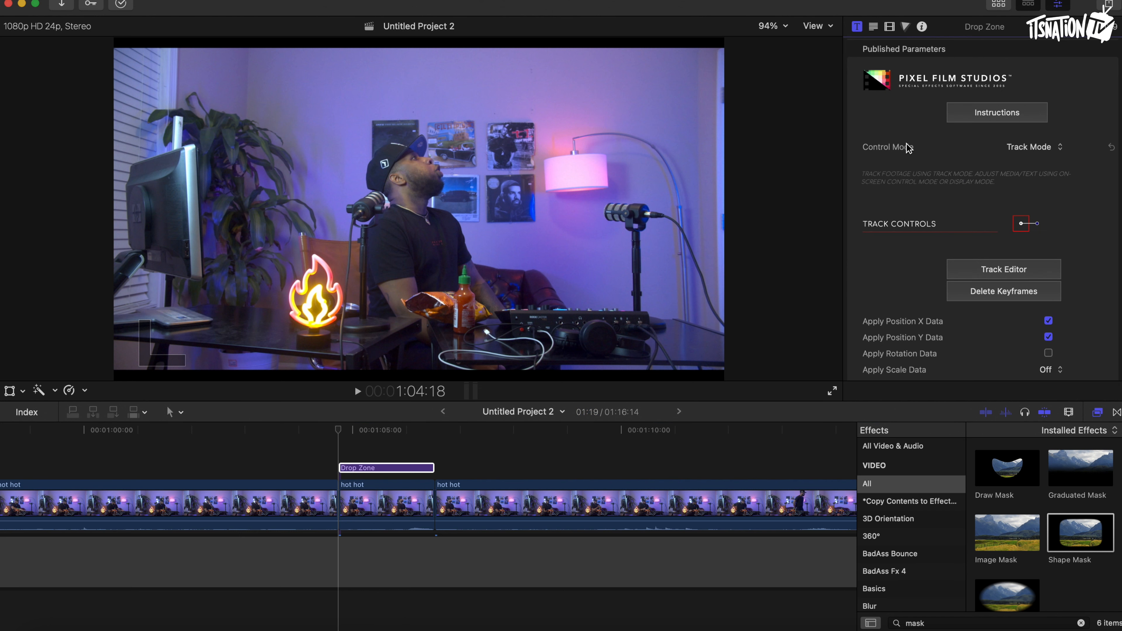
# Enable Apply Rotation Data in the Drop Zone tracker settings.
pyautogui.scroll(-2, 906, 146)
pyautogui.scroll(2, 906, 146)
pyautogui.scroll(-3, 908, 234)
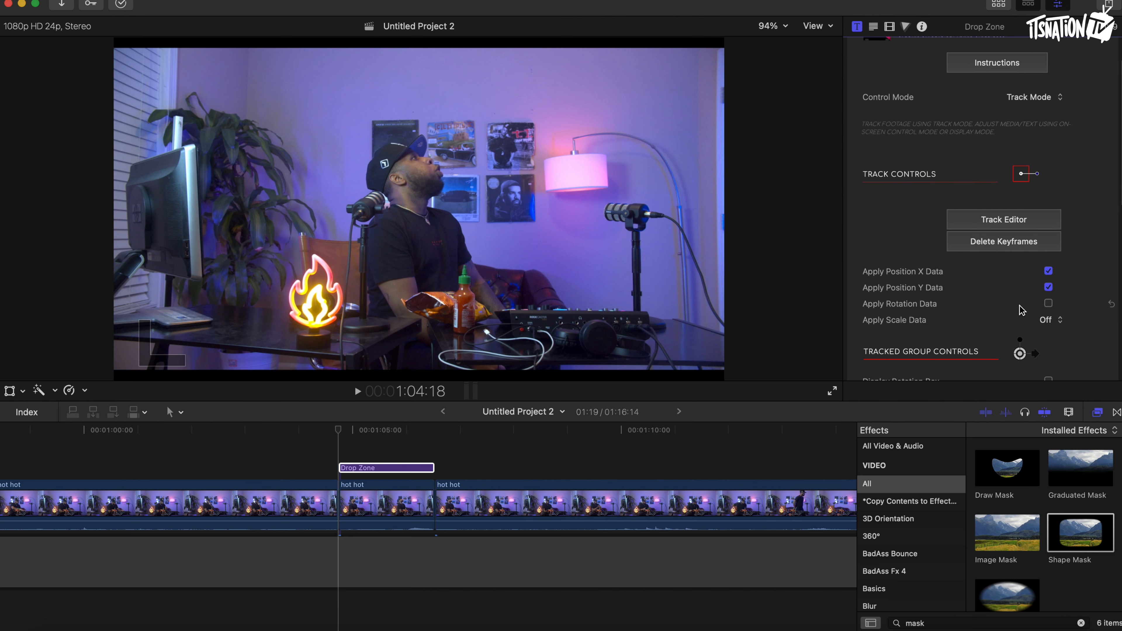
pyautogui.click(1049, 304)
# Open the Track Editor and move the tracking box onto the man's face.
pyautogui.click(1001, 221)
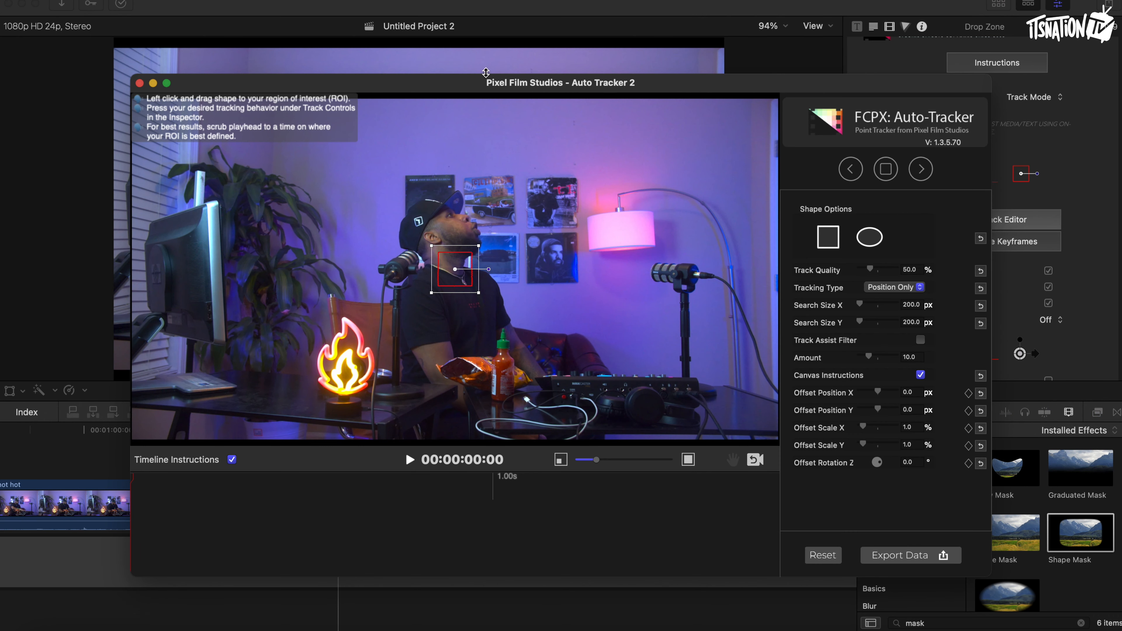
pyautogui.moveTo(473, 82); pyautogui.dragTo(473, 67)
pyautogui.moveTo(459, 253); pyautogui.dragTo(469, 217)
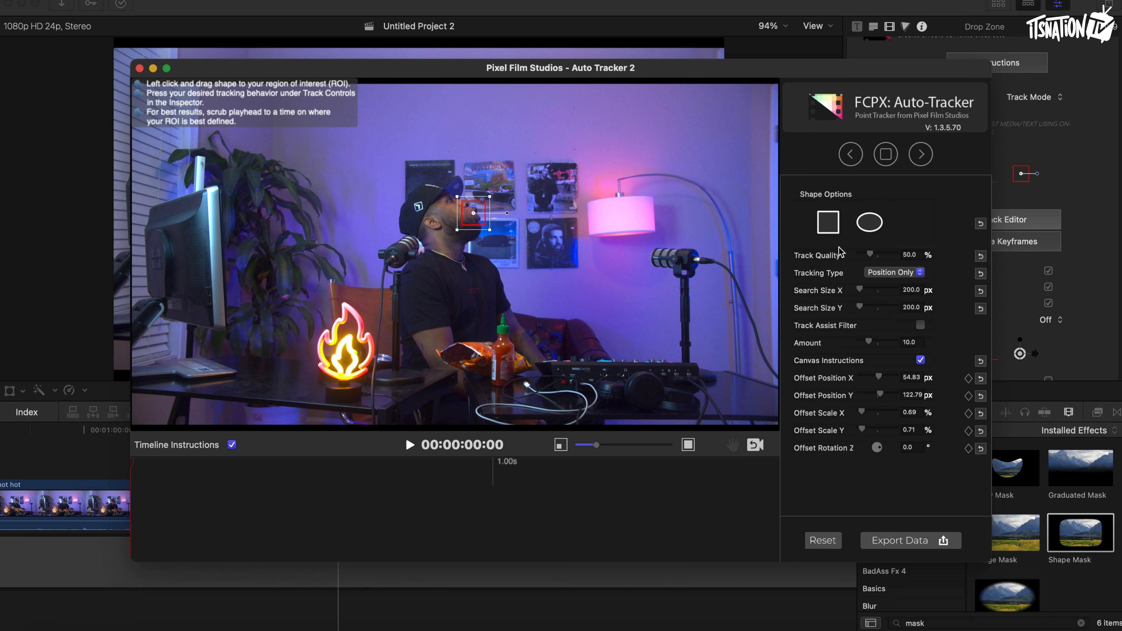
# Set Track Quality to 100% and Tracking Type to Position + Scale + Rotation.
pyautogui.moveTo(871, 259); pyautogui.dragTo(939, 255)
pyautogui.click(911, 275)
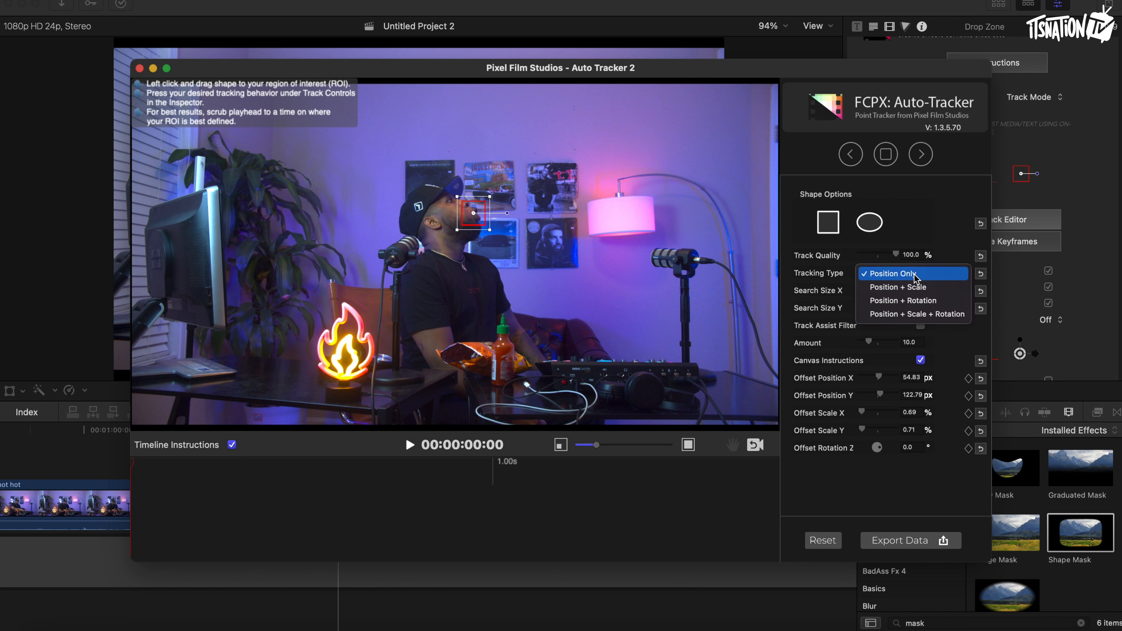
pyautogui.click(921, 315)
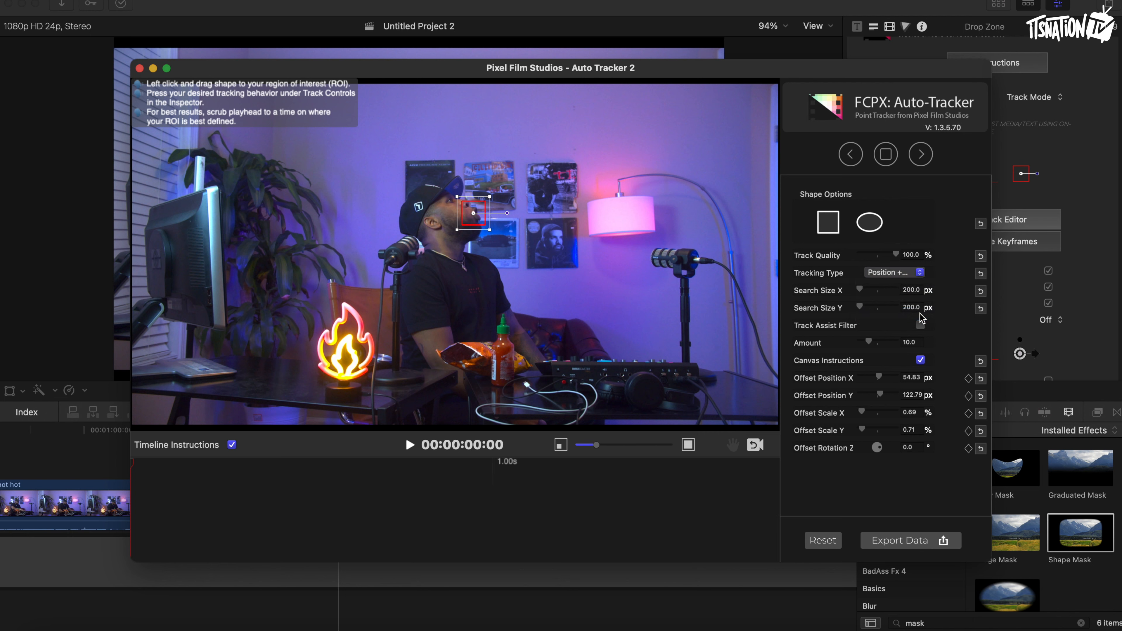
# Track the face forwards and export the tracking data.
pyautogui.click(920, 161)
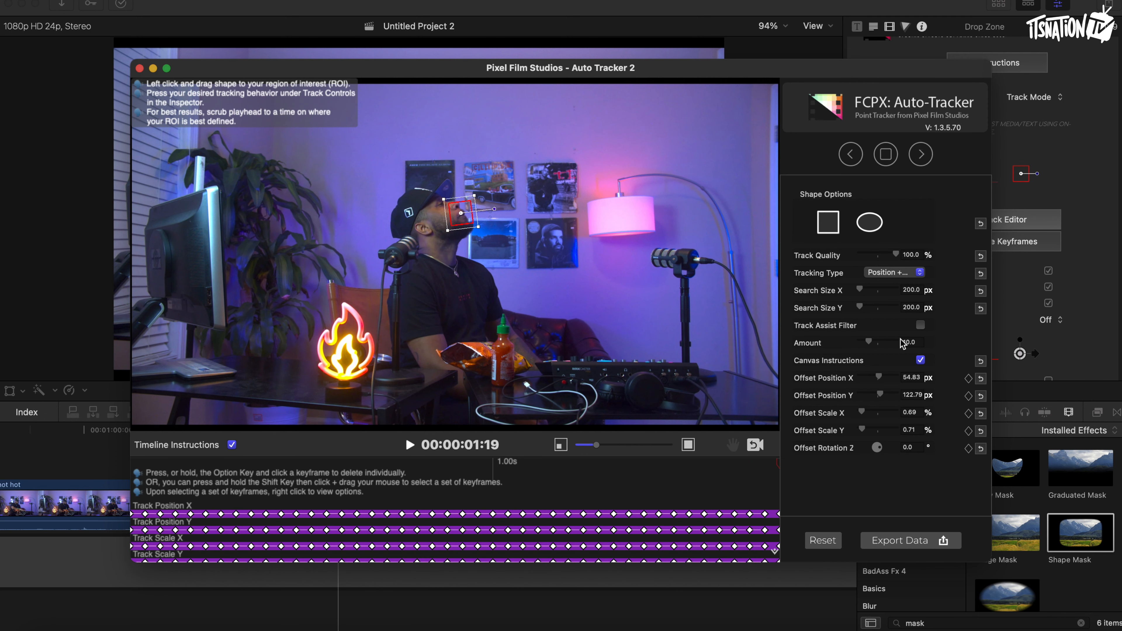
pyautogui.click(904, 542)
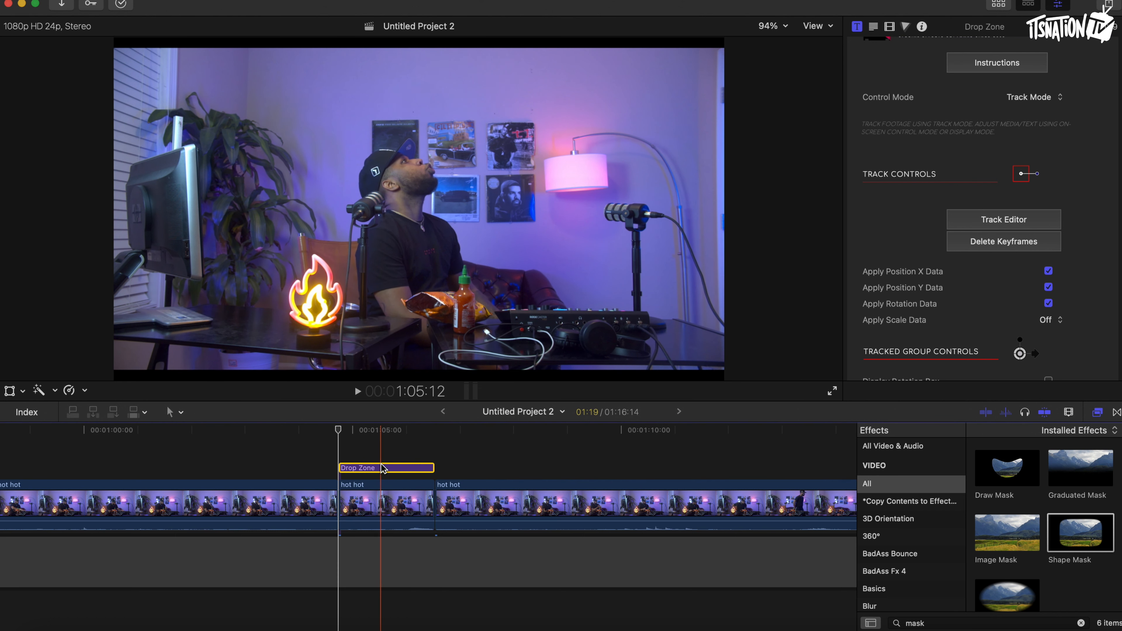
# Switch the Drop Zone's Control Mode to On-Screen Control Mode.
pyautogui.scroll(2, 950, 192)
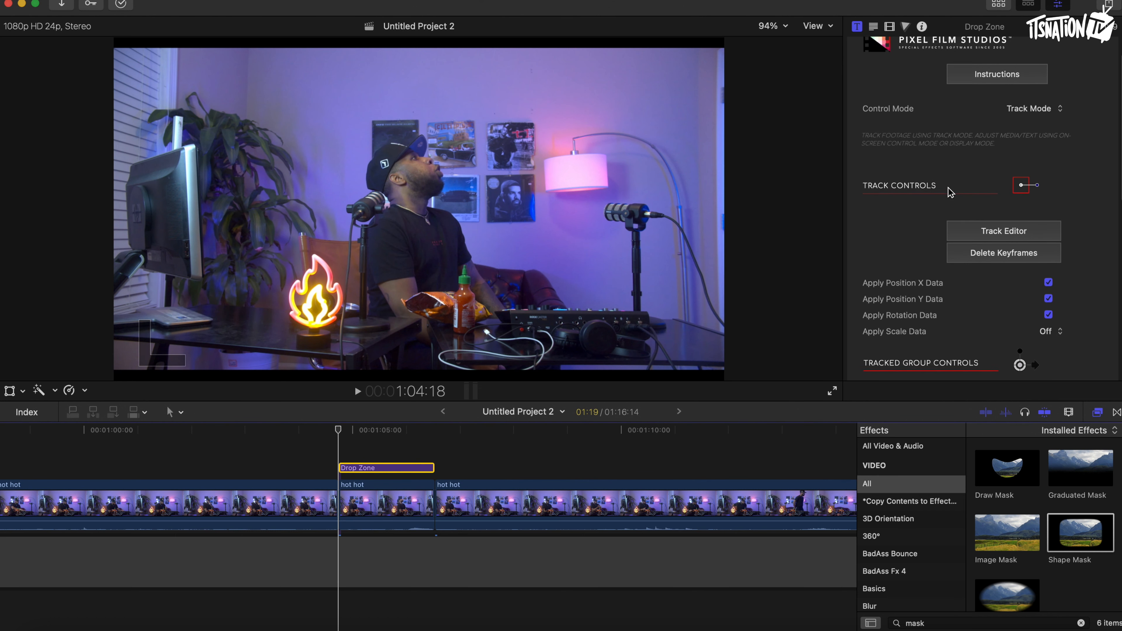
pyautogui.click(1035, 129)
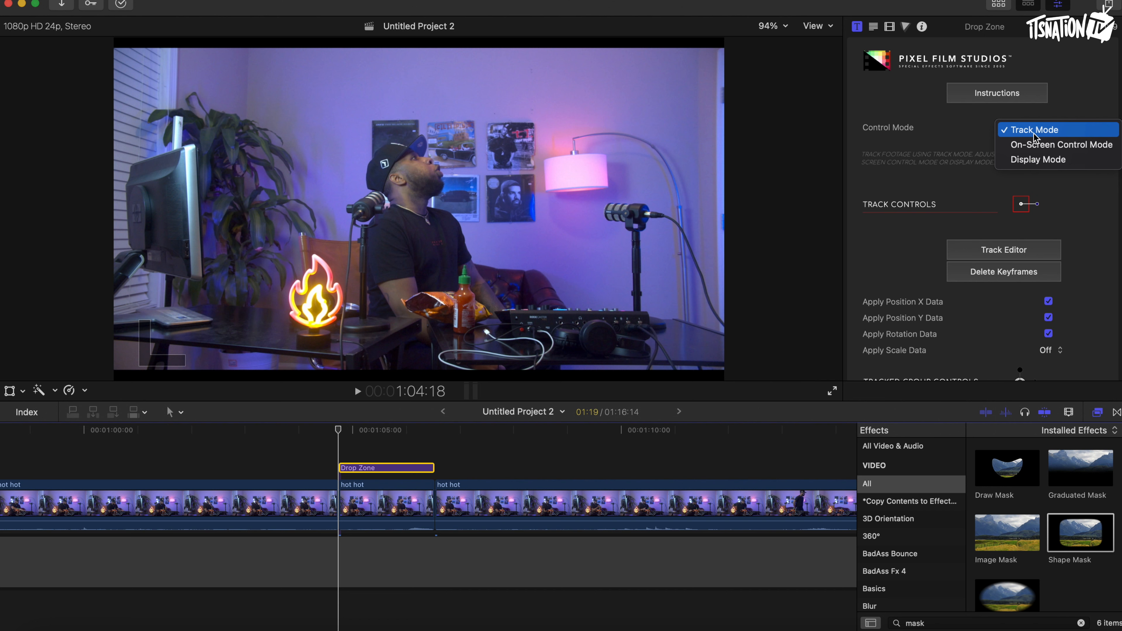
pyautogui.click(1036, 145)
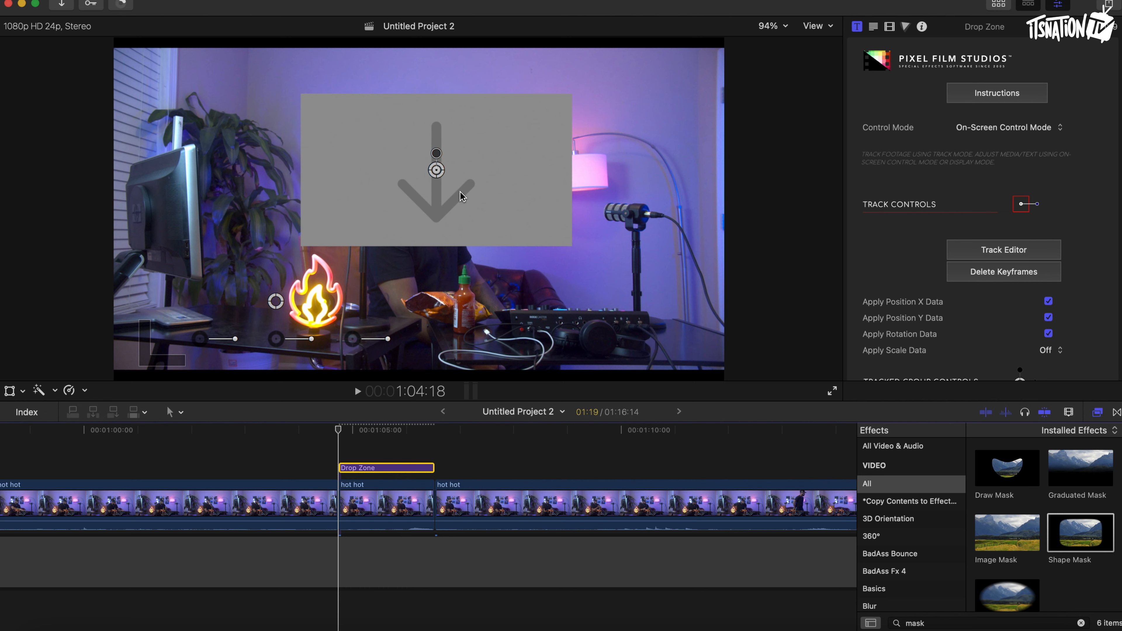
# Turn Drop Zone On/Off off and back on.
pyautogui.scroll(-10, 875, 236)
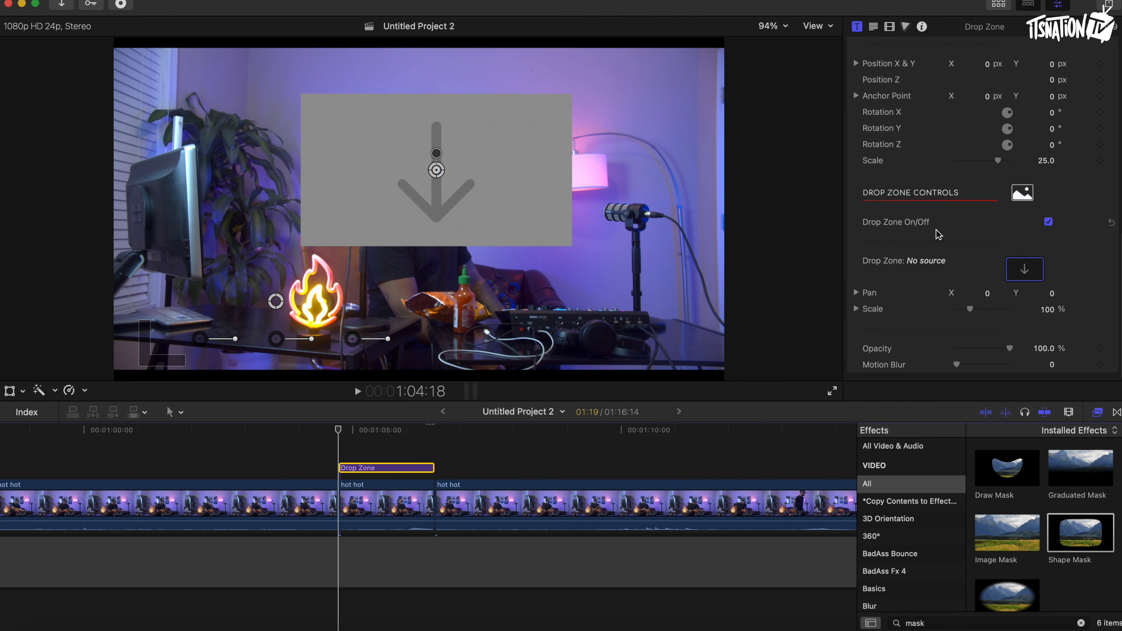
pyautogui.click(1050, 224)
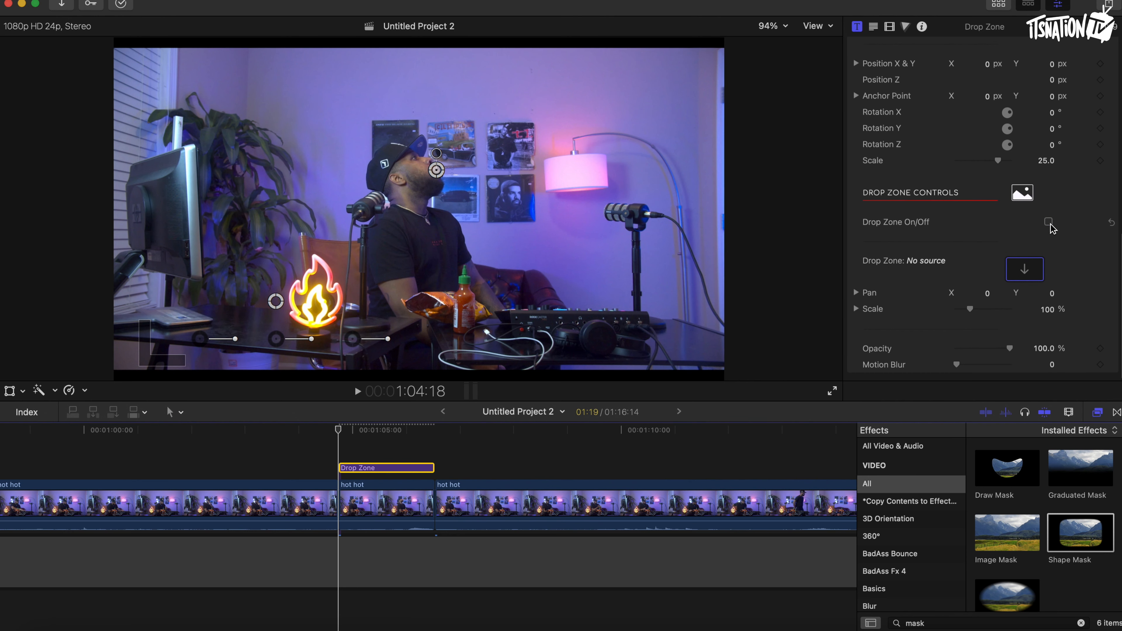
pyautogui.click(1050, 223)
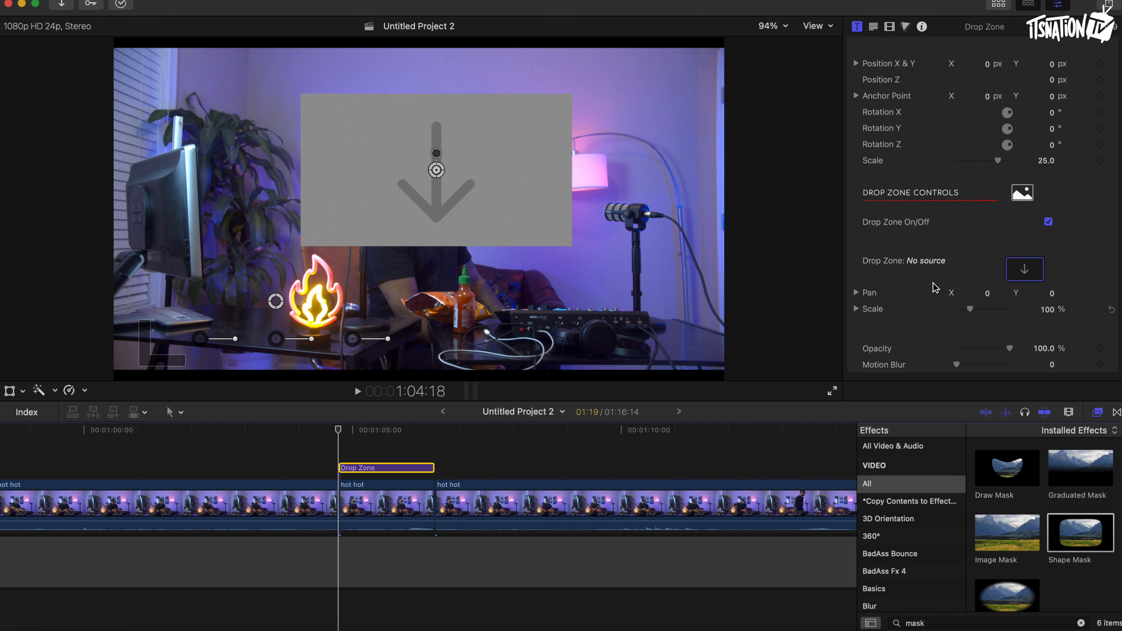
# Bring back the browser and display the fire squad library clips.
pyautogui.hscroll(-2, 406, 458)
pyautogui.hscroll(2, 406, 458)
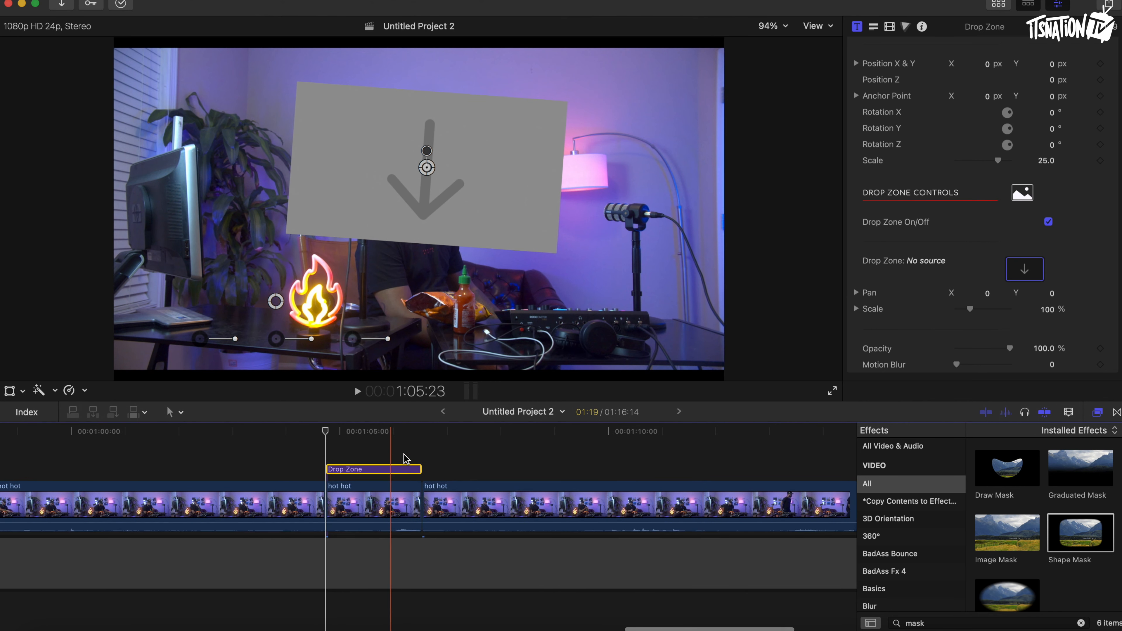
pyautogui.click(1000, 10)
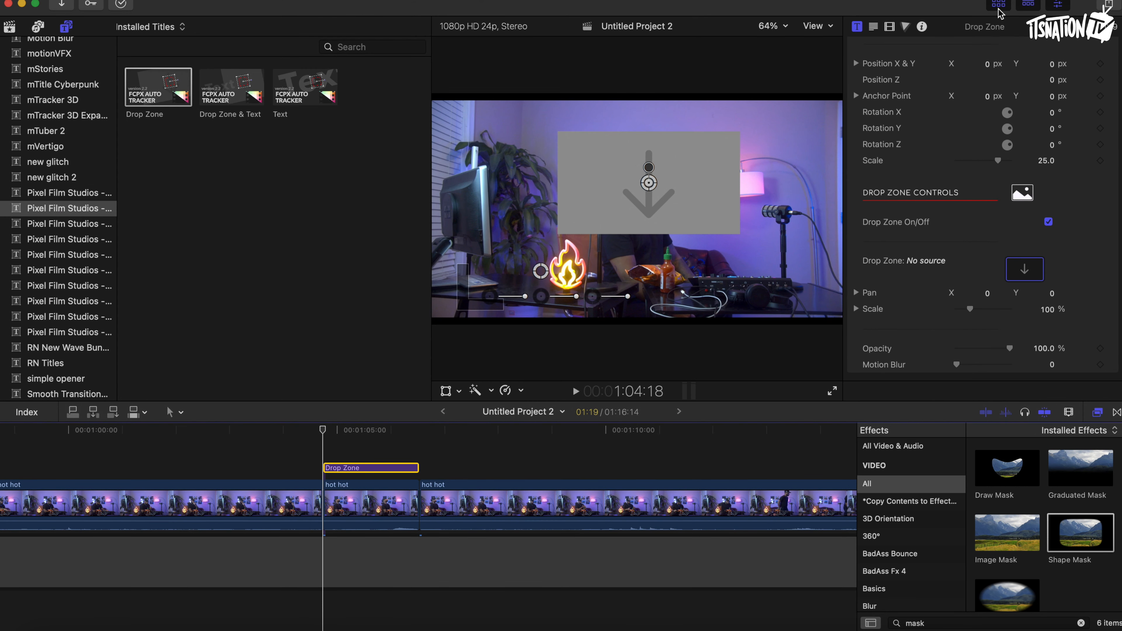
pyautogui.click(9, 27)
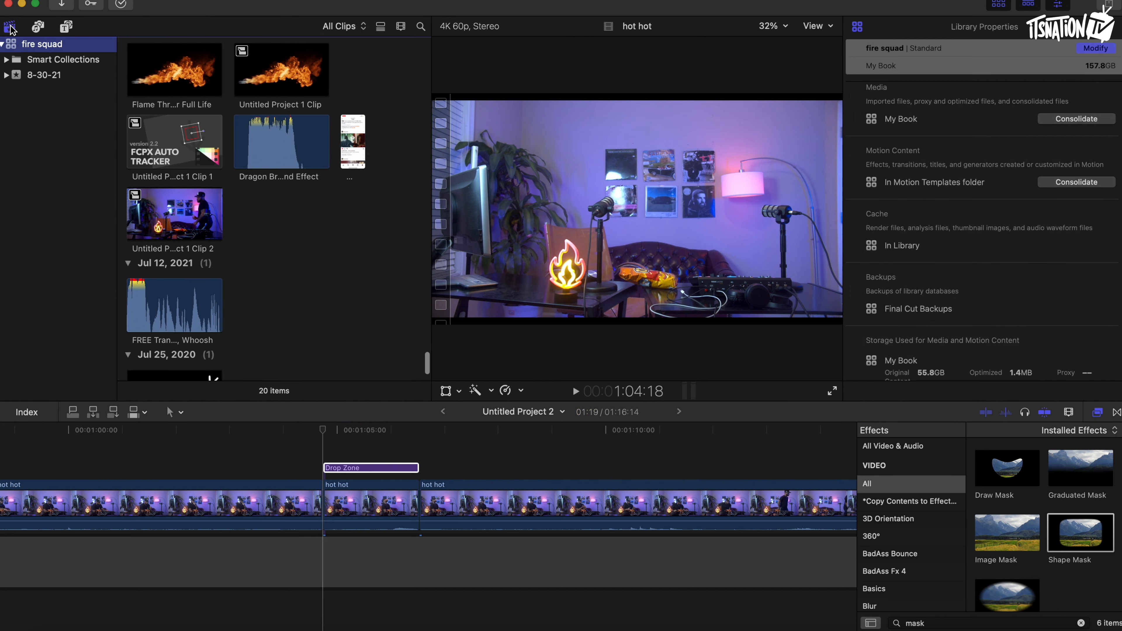
pyautogui.scroll(3, 242, 203)
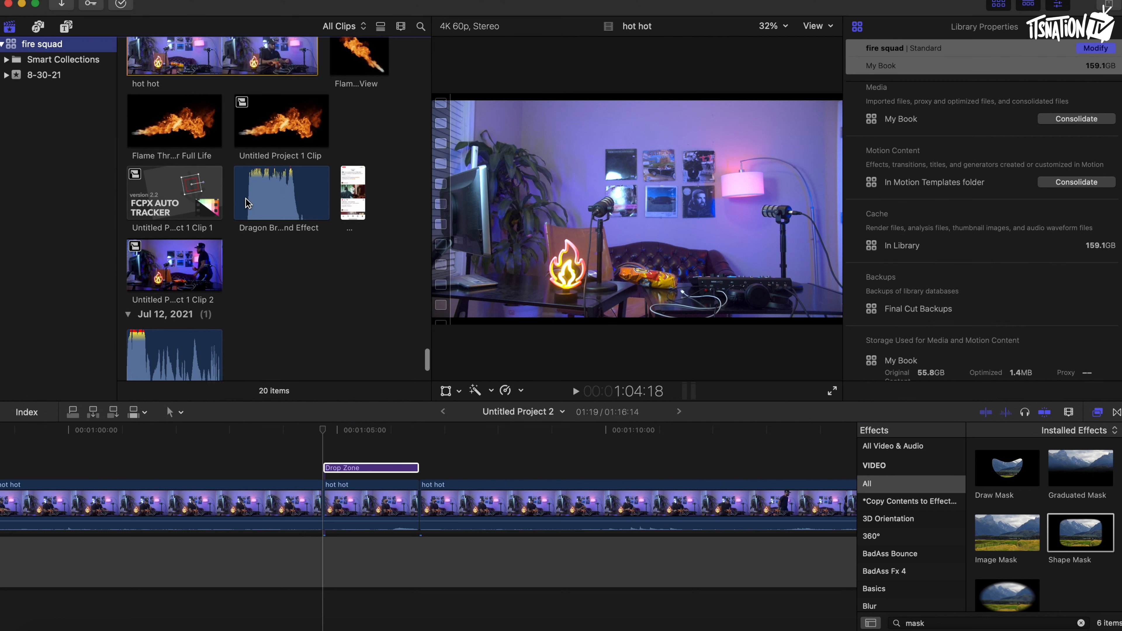
# Add the Flame Thrower Full Life clip to the timeline above the Drop Zone title.
pyautogui.click(148, 141)
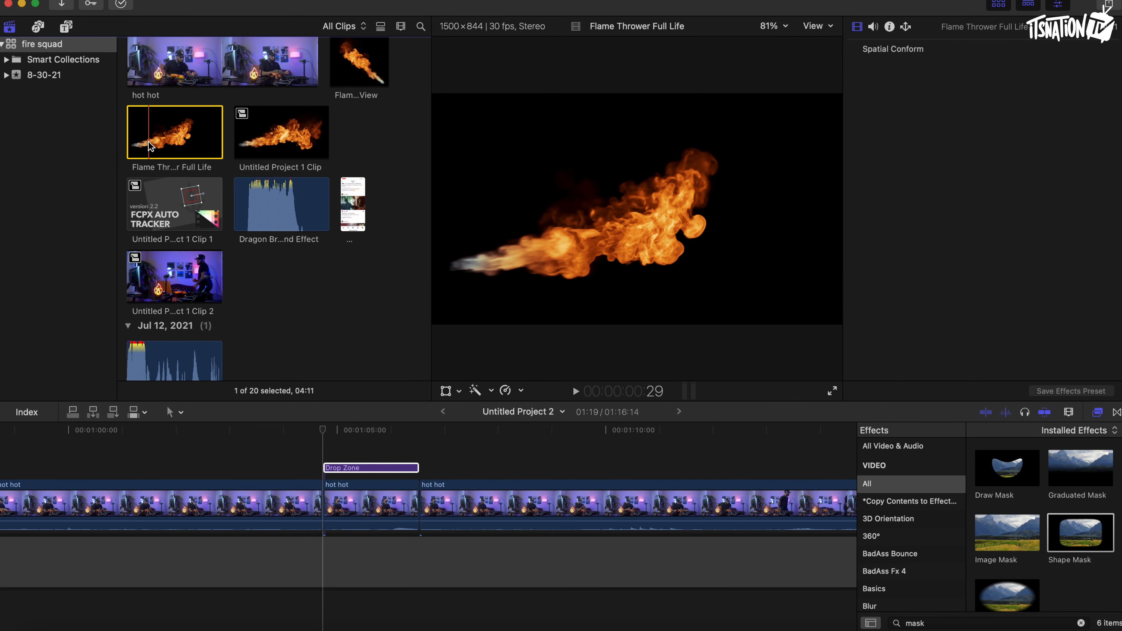
pyautogui.moveTo(148, 141); pyautogui.dragTo(323, 431)
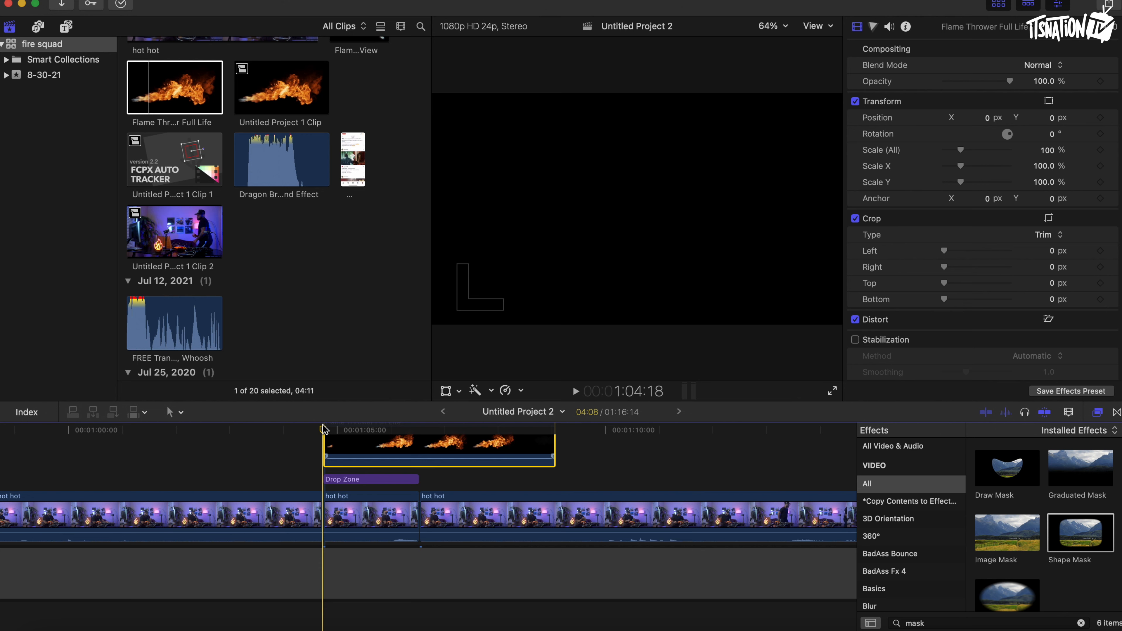
pyautogui.scroll(3, 305, 449)
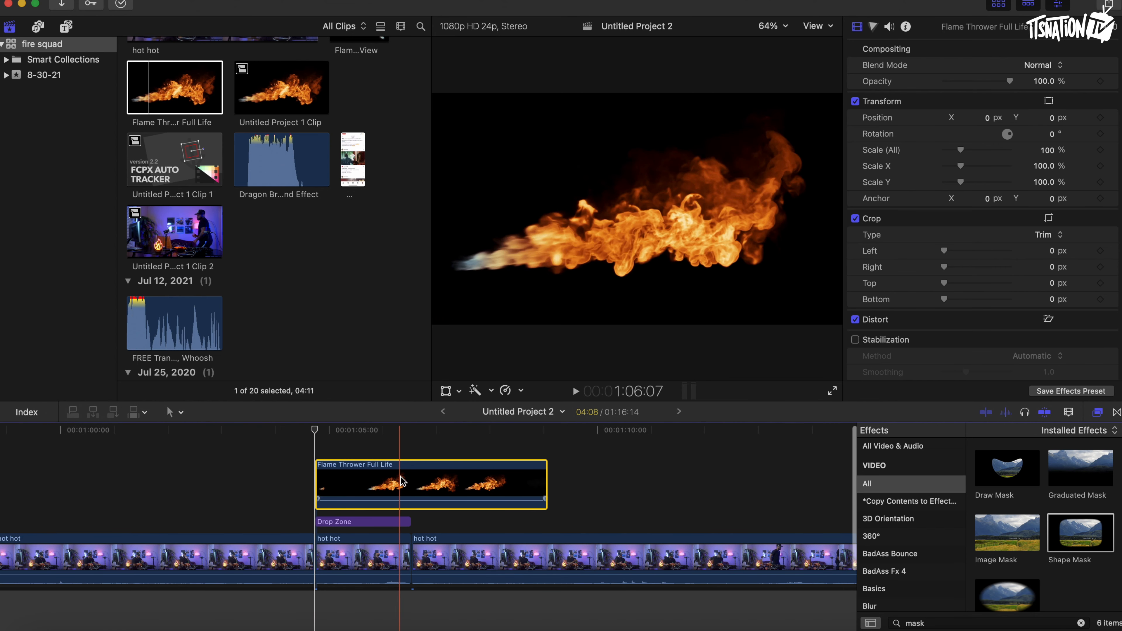
# Retime the Flame Thrower clip faster, to about 240%, so it matches the Drop Zone's length.
pyautogui.click(384, 431)
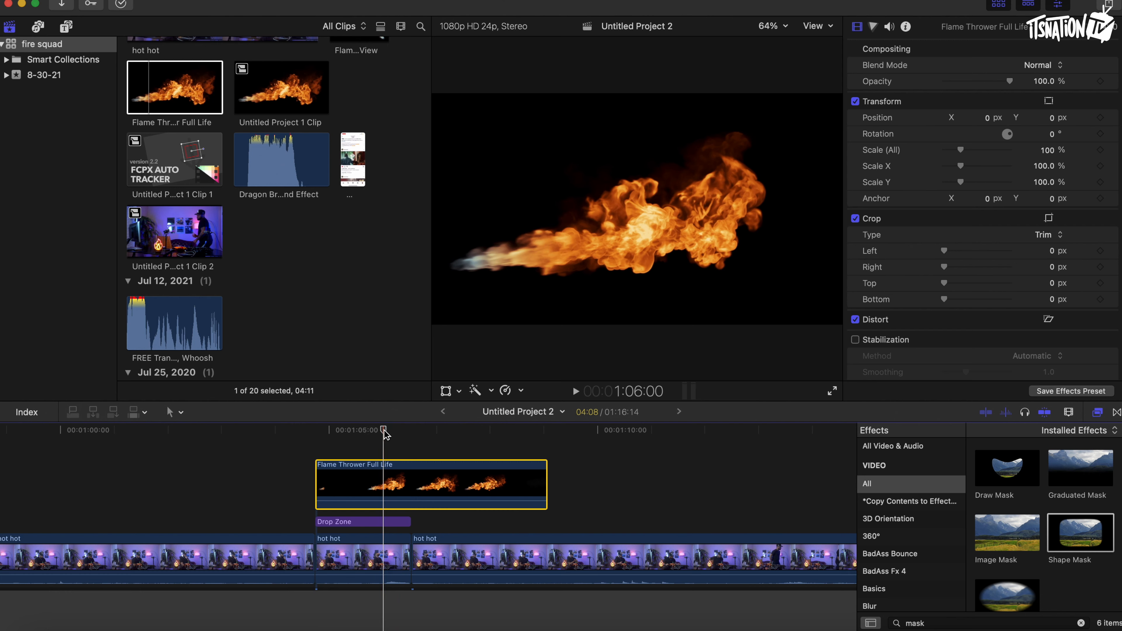
pyautogui.click(520, 392)
pyautogui.click(534, 478)
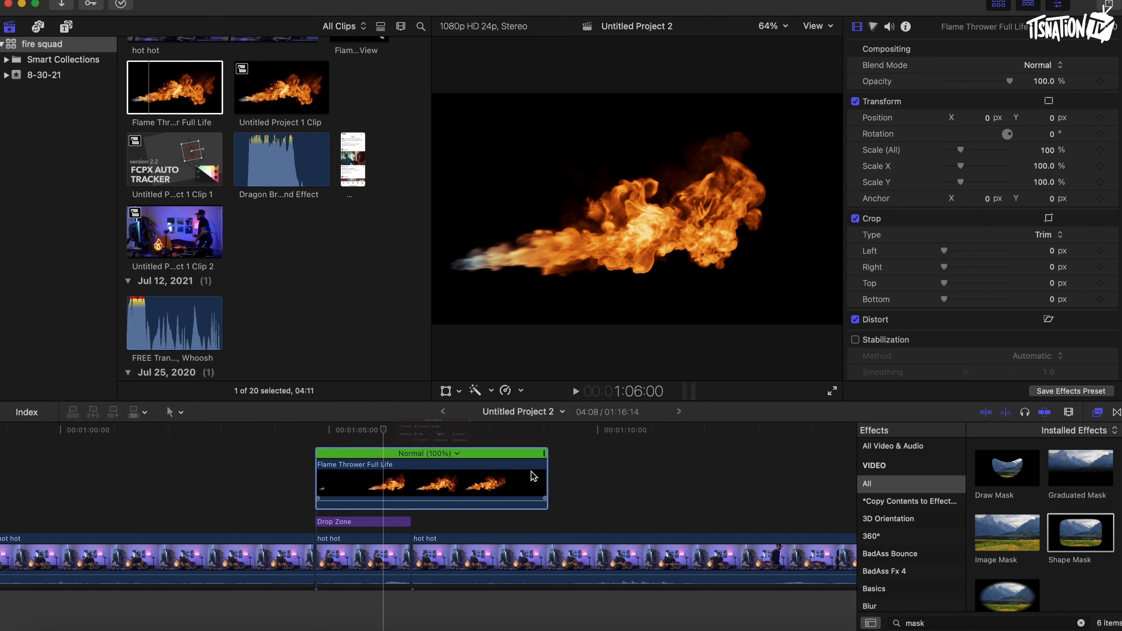
pyautogui.moveTo(543, 454); pyautogui.dragTo(410, 462)
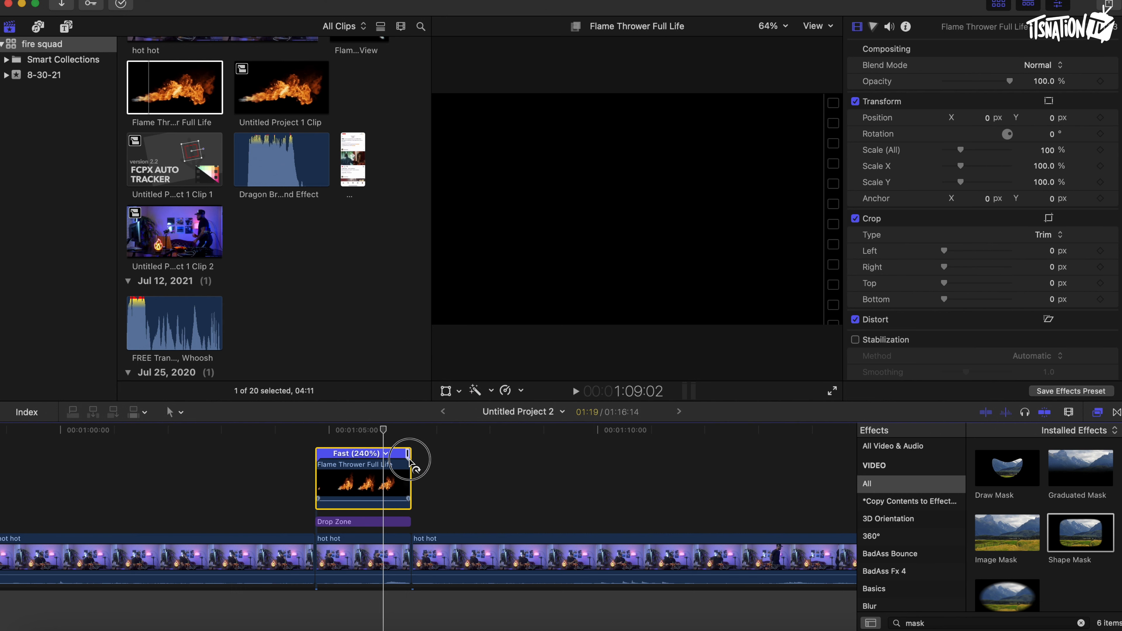
# Assign the Flame Thrower Full Life clip as the Drop Zone's source clip.
pyautogui.click(329, 431)
pyautogui.click(332, 522)
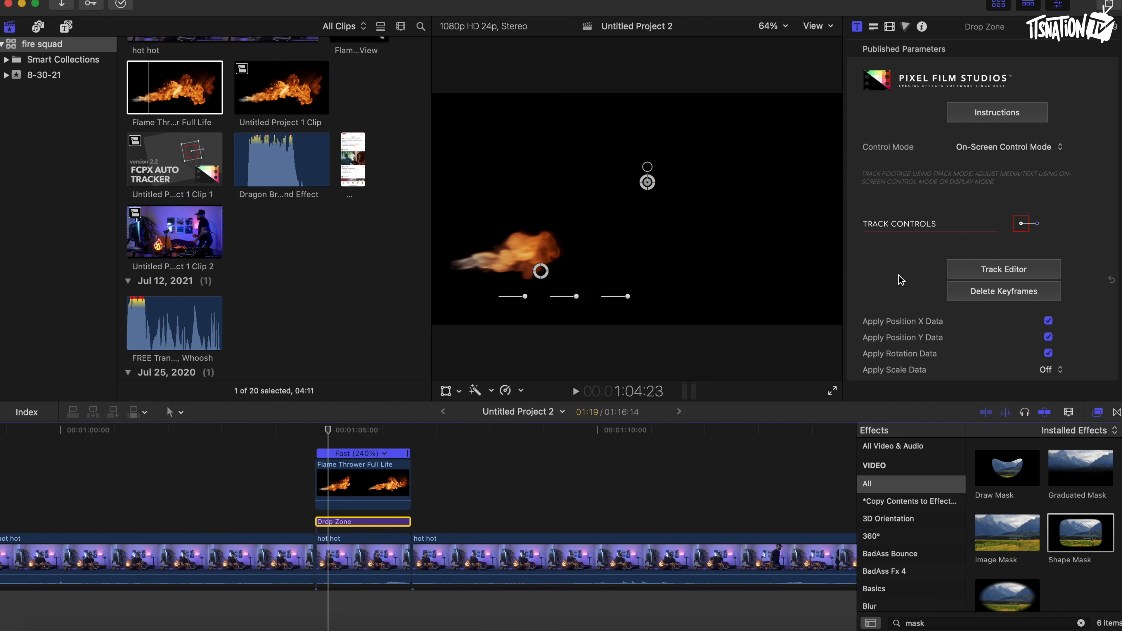
pyautogui.scroll(-10, 904, 278)
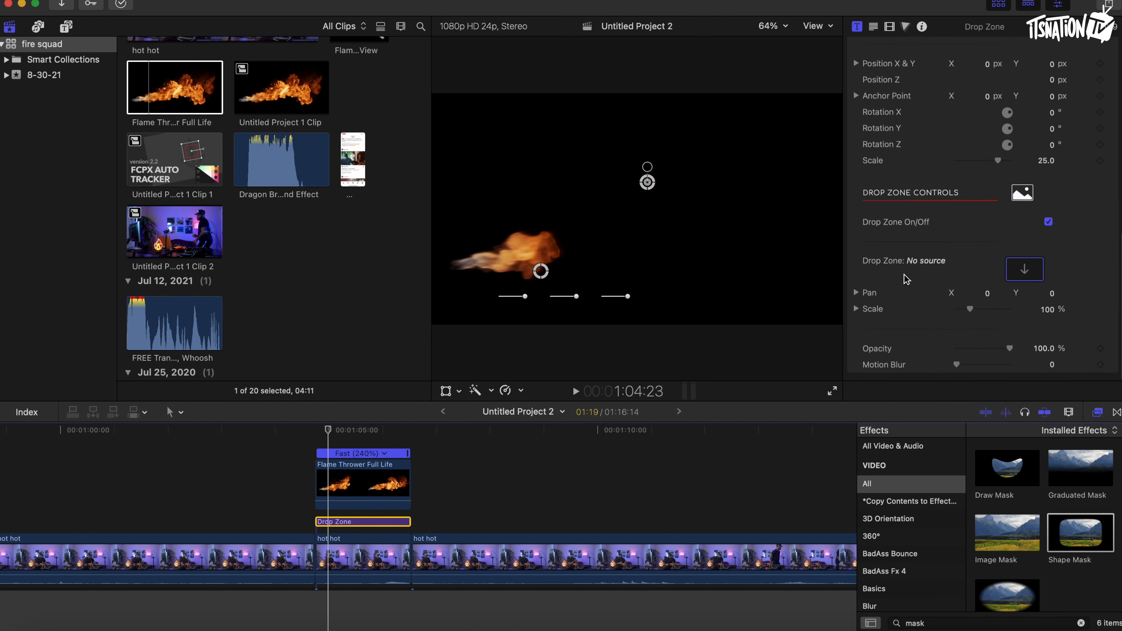
pyautogui.click(1024, 270)
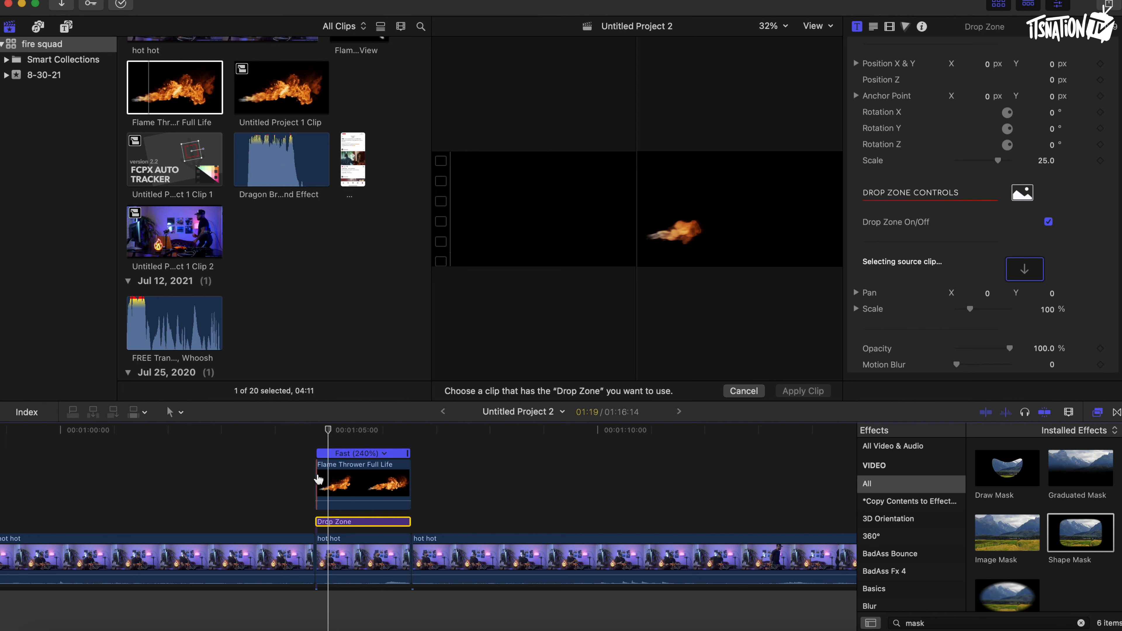
pyautogui.click(318, 479)
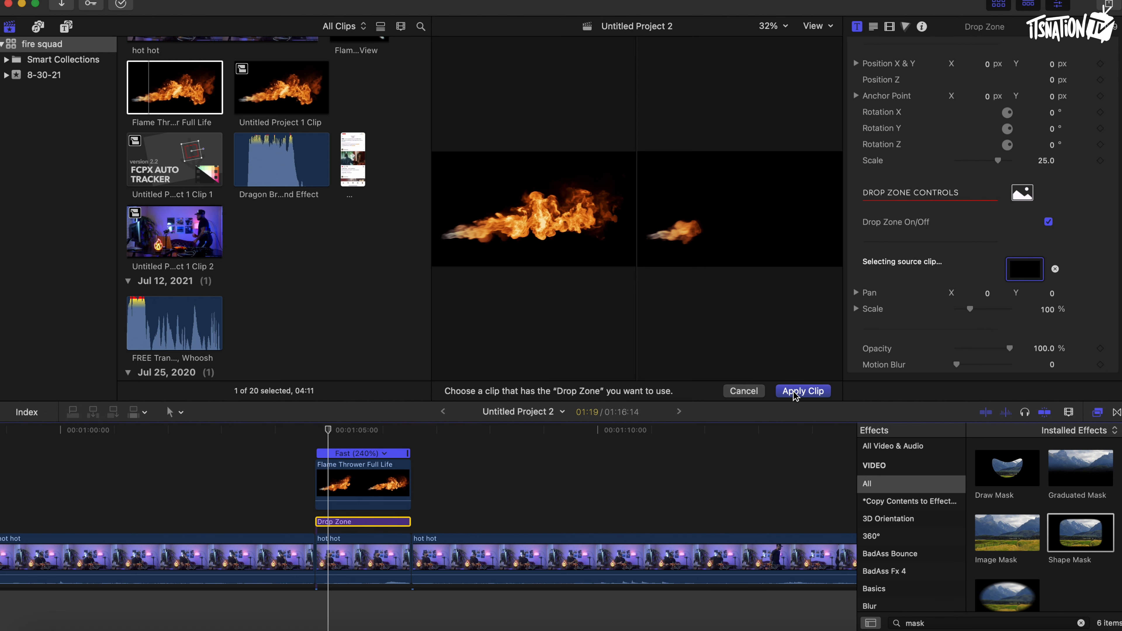
pyautogui.click(803, 390)
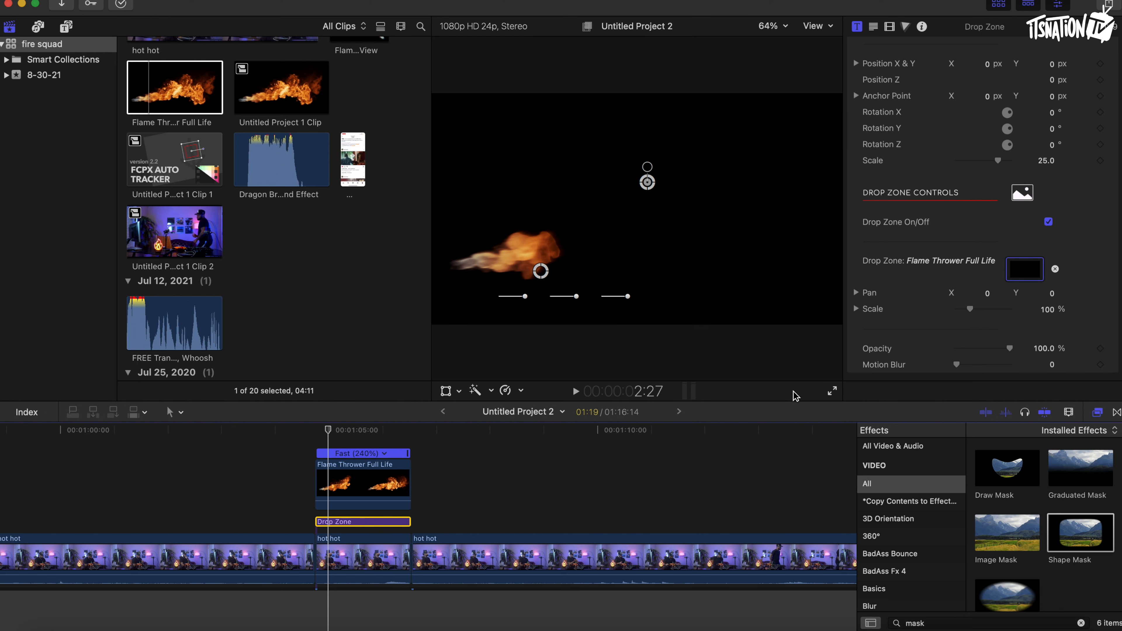
# Delete the original Flame Thrower clip from the timeline.
pyautogui.click(998, 5)
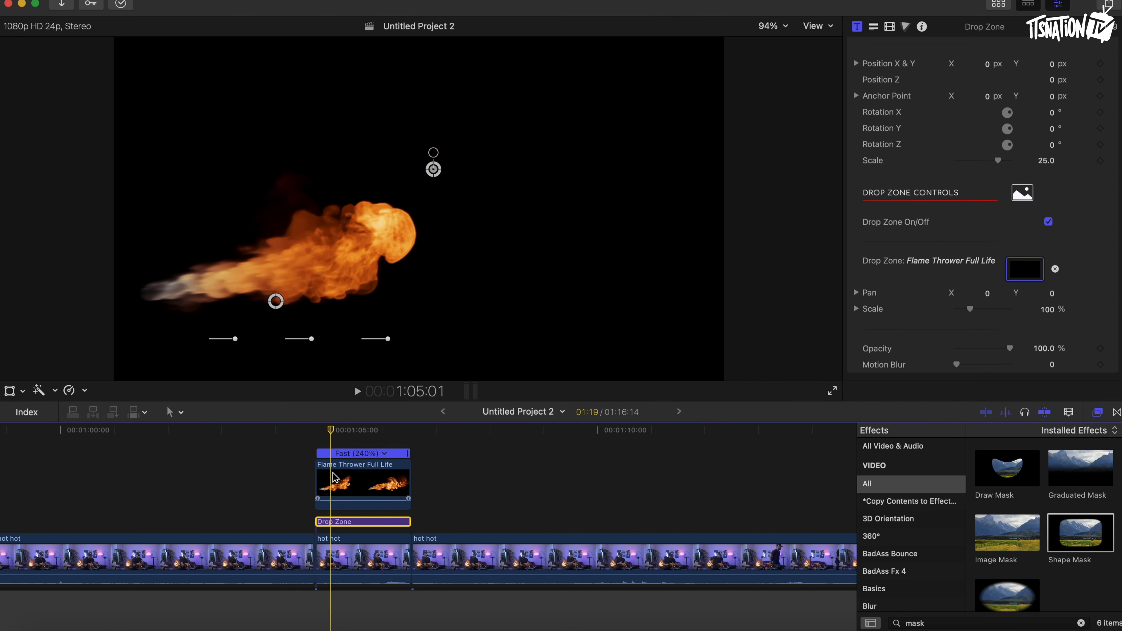
pyautogui.click(334, 482)
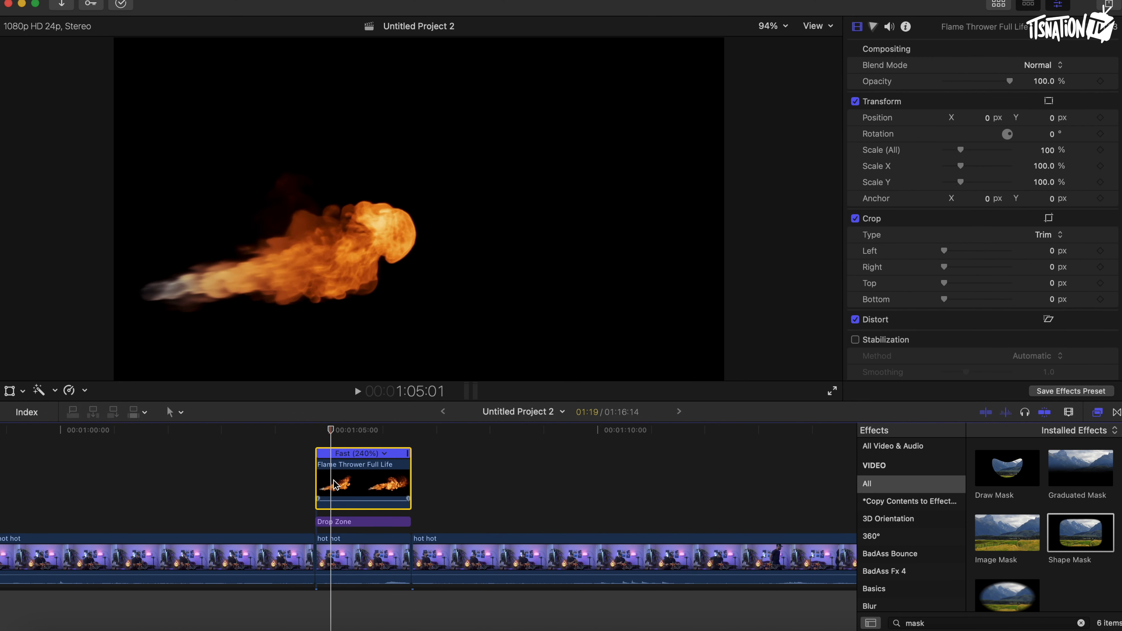
pyautogui.press('Delete')
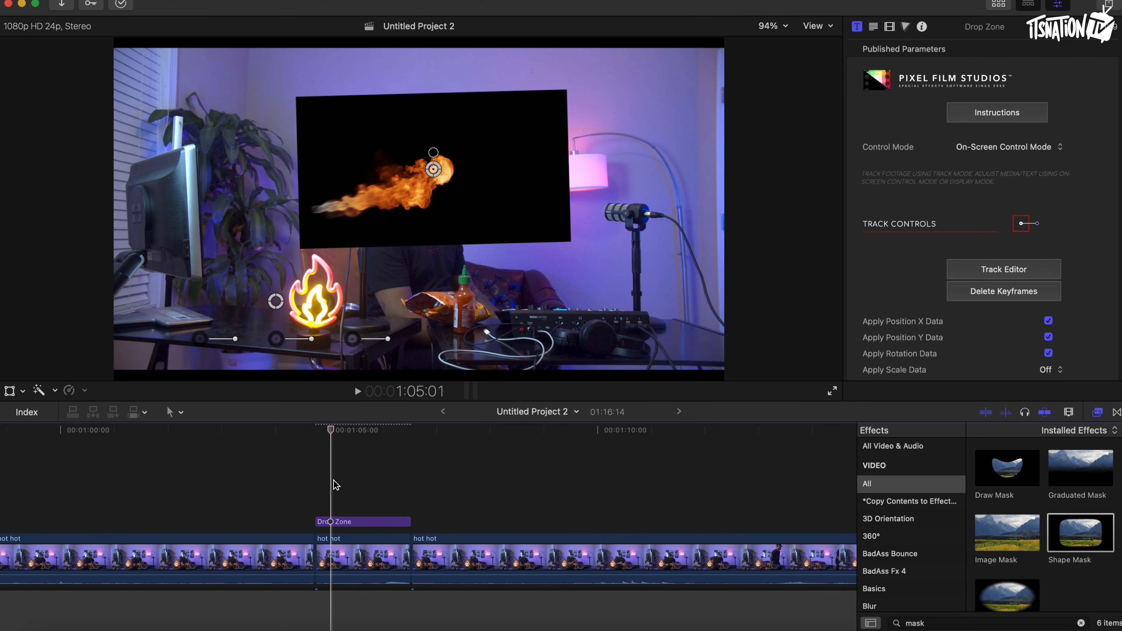
# Lower the Drop Zone's opacity to about 65% to see the footage beneath.
pyautogui.moveTo(329, 435)
pyautogui.mouseDown()
pyautogui.moveTo(365, 430)
pyautogui.moveTo(323, 431)
pyautogui.mouseUp()
pyautogui.click(324, 523)
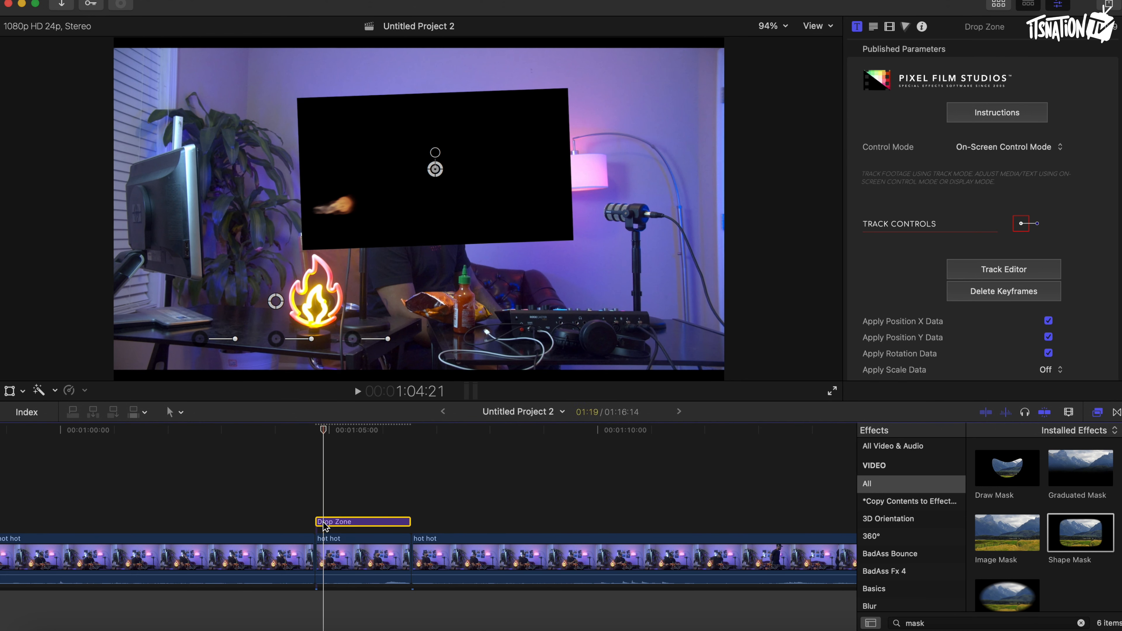
pyautogui.scroll(-3, 914, 186)
pyautogui.scroll(-5, 914, 186)
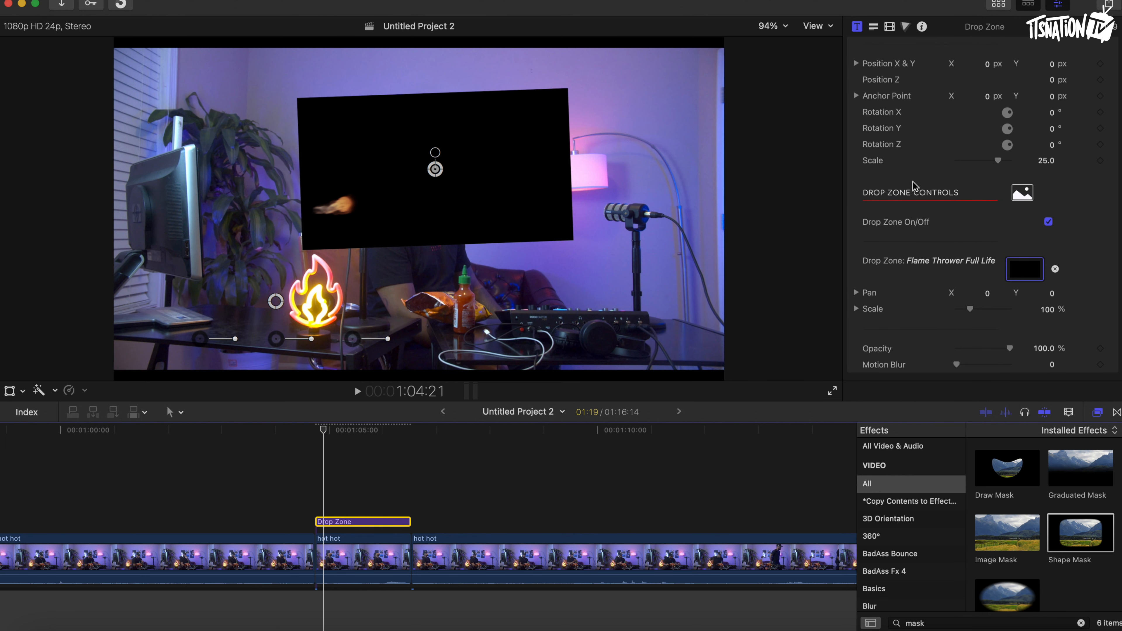
pyautogui.click(1011, 350)
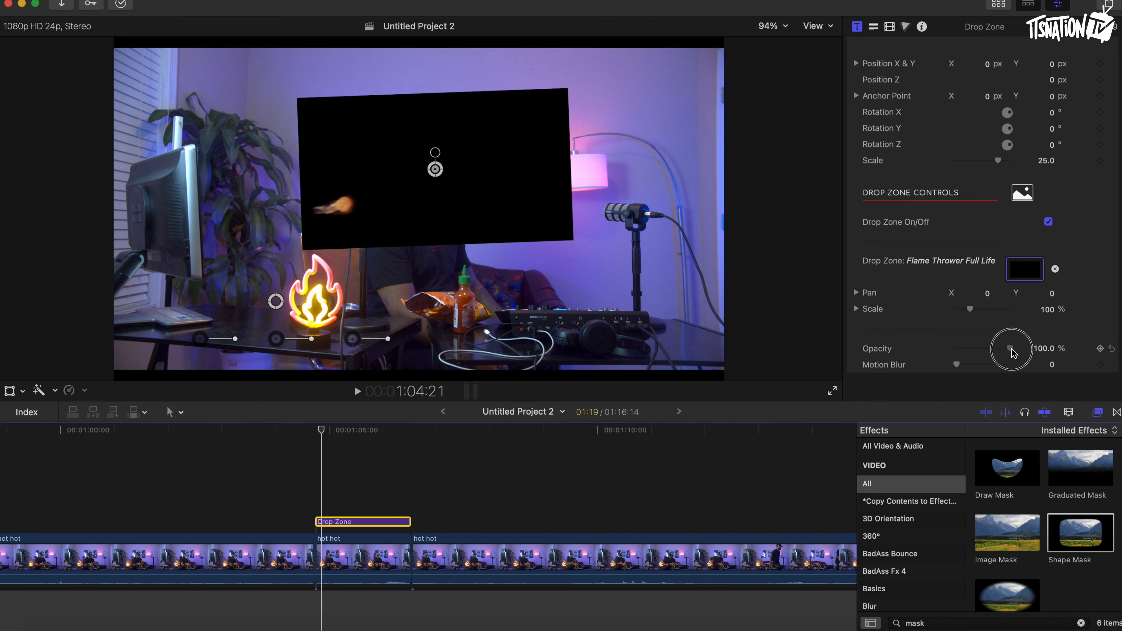
pyautogui.moveTo(1012, 351); pyautogui.dragTo(993, 351)
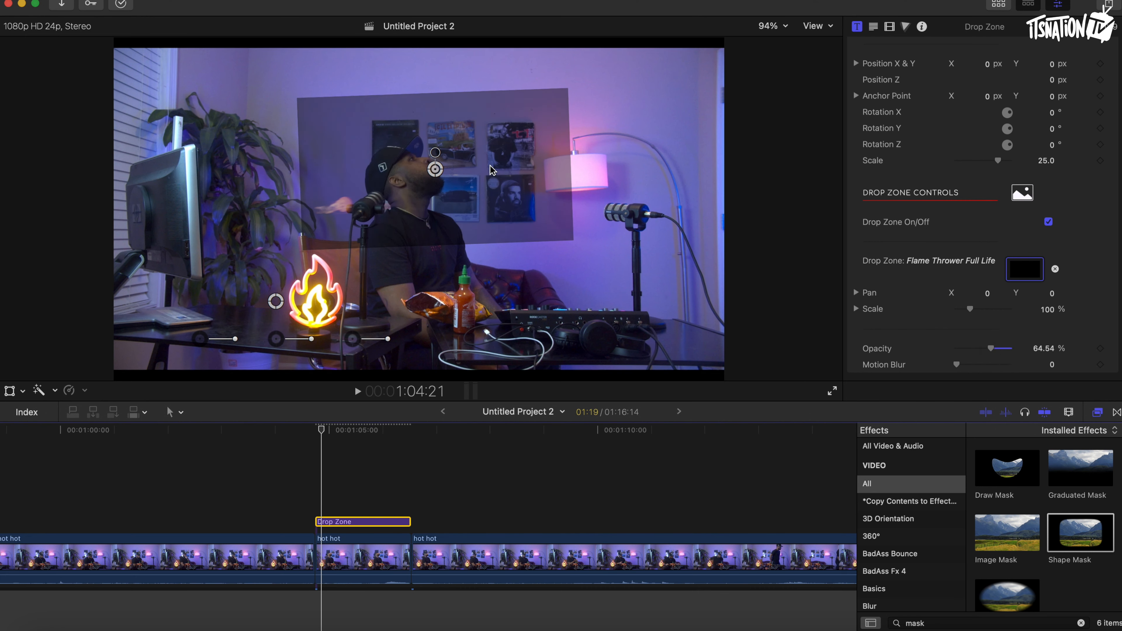
# Move the Drop Zone so the flame starts at the man's mouth.
pyautogui.moveTo(435, 170); pyautogui.dragTo(562, 132)
pyautogui.click(323, 431)
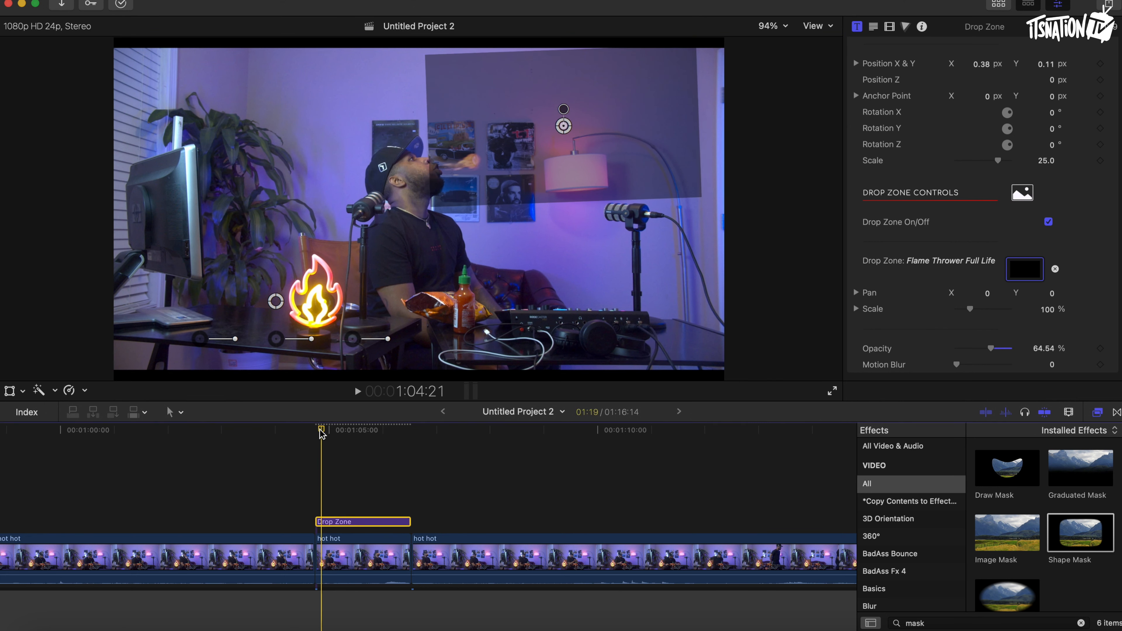
pyautogui.moveTo(324, 433); pyautogui.dragTo(378, 437)
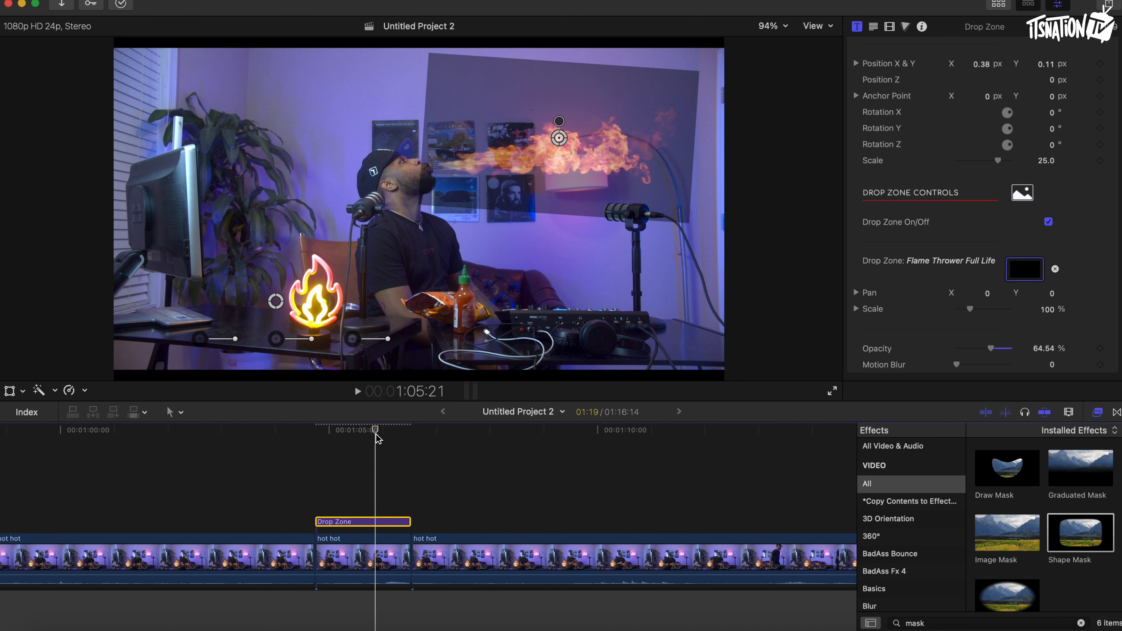
pyautogui.click(558, 141)
pyautogui.moveTo(558, 140); pyautogui.dragTo(554, 141)
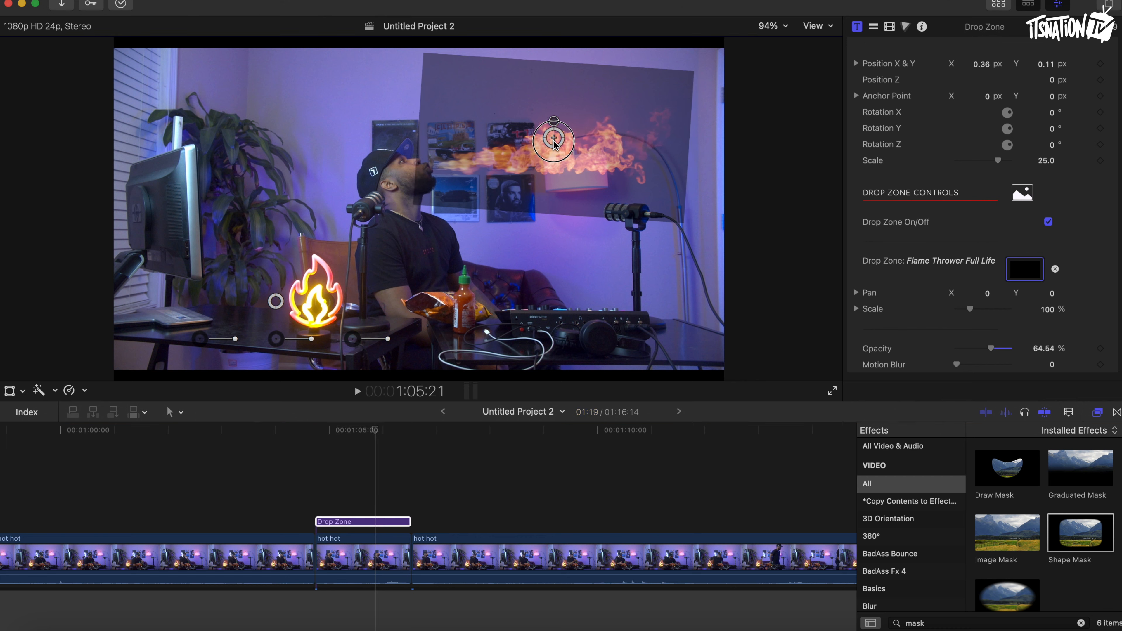
pyautogui.moveTo(356, 428)
pyautogui.mouseDown()
pyautogui.moveTo(325, 430)
pyautogui.moveTo(371, 429)
pyautogui.moveTo(335, 431)
pyautogui.mouseUp()
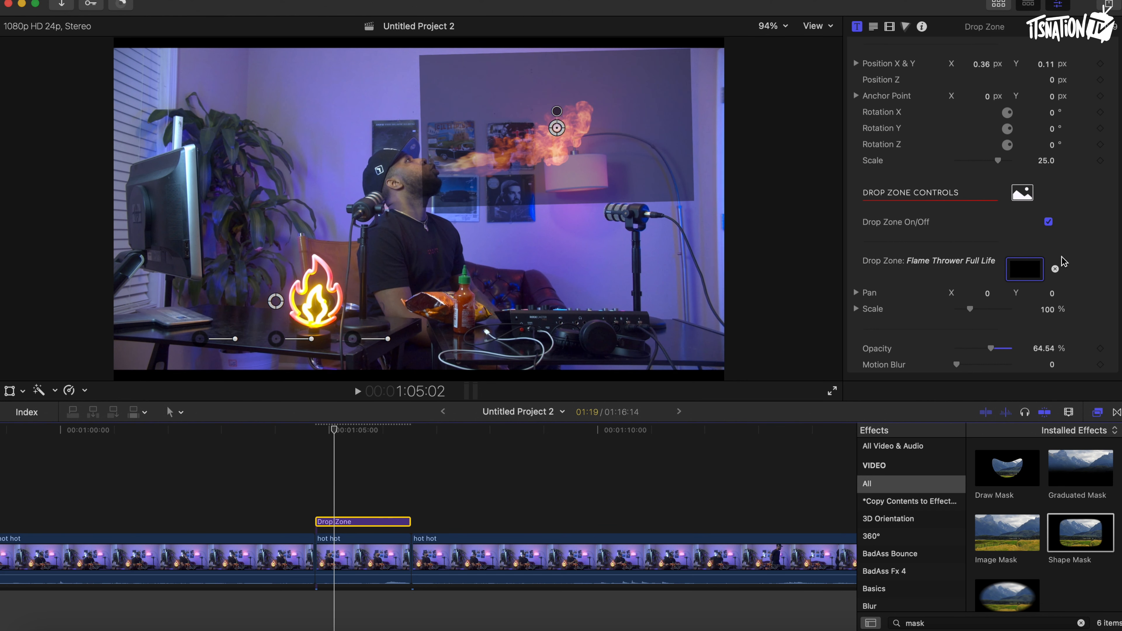
# Set the Drop Zone's opacity back to 100%.
pyautogui.scroll(-1, 913, 323)
pyautogui.scroll(1, 912, 322)
pyautogui.click(991, 350)
pyautogui.moveTo(990, 350); pyautogui.dragTo(1032, 353)
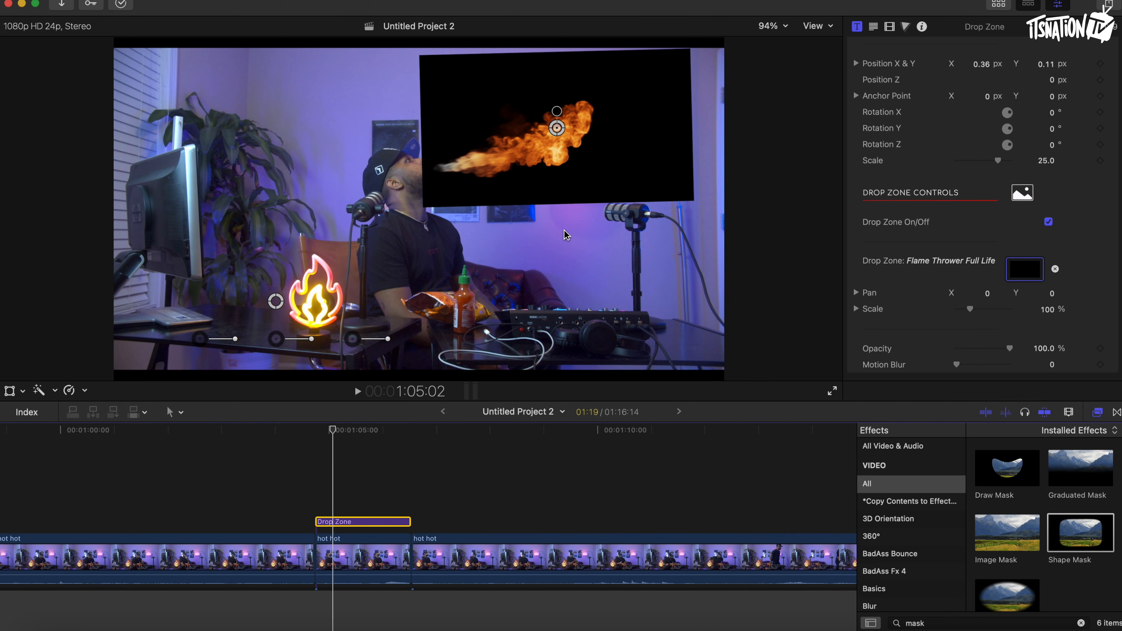
# Turn the Drop Zone title into a new compound clip with the default name.
pyautogui.rightClick(338, 523)
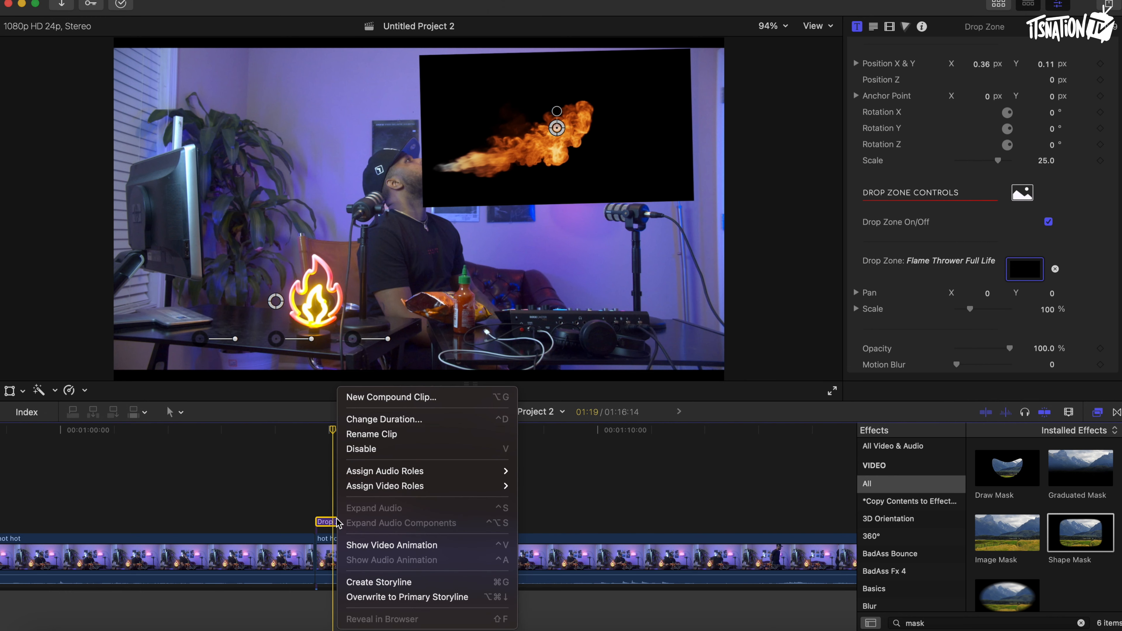
pyautogui.click(407, 402)
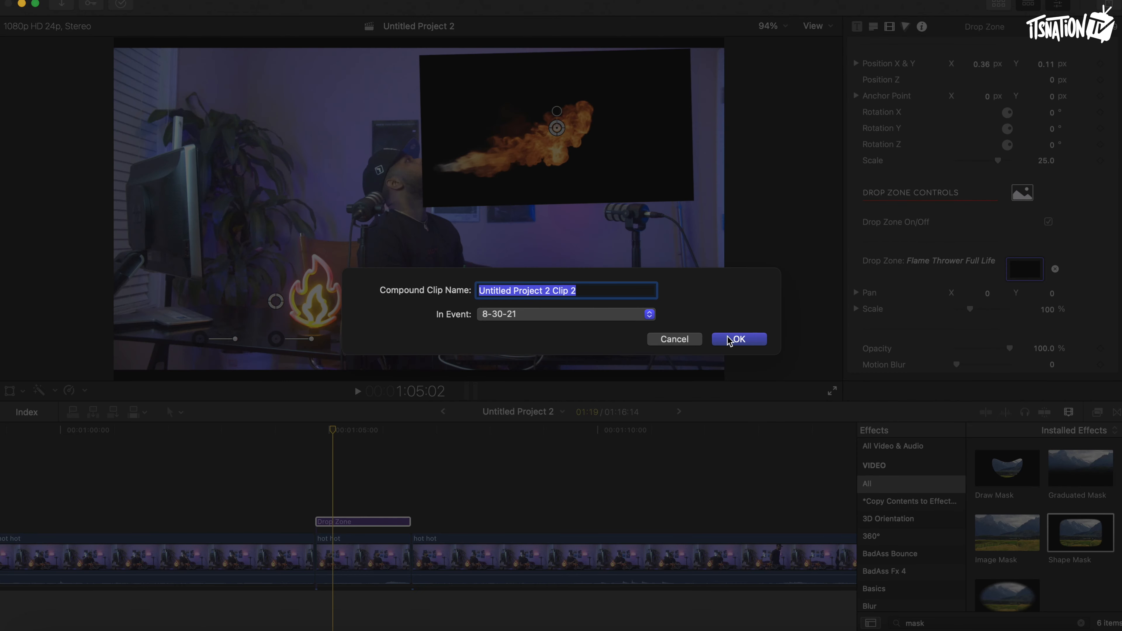
pyautogui.click(737, 338)
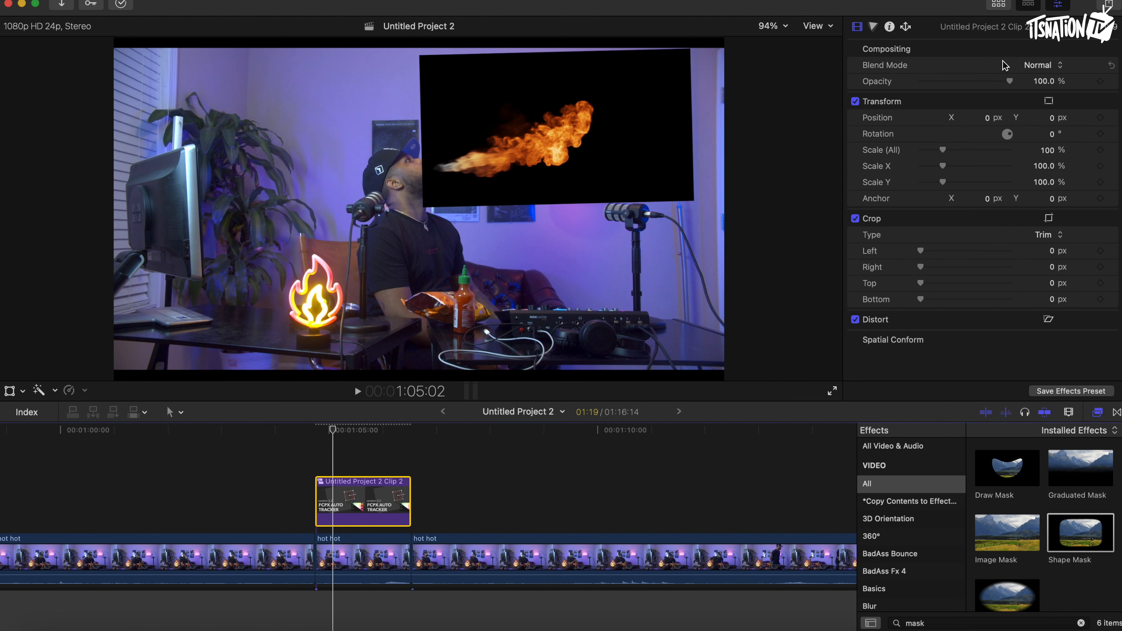
# Set the compound clip's blend mode to Add.
pyautogui.click(1037, 66)
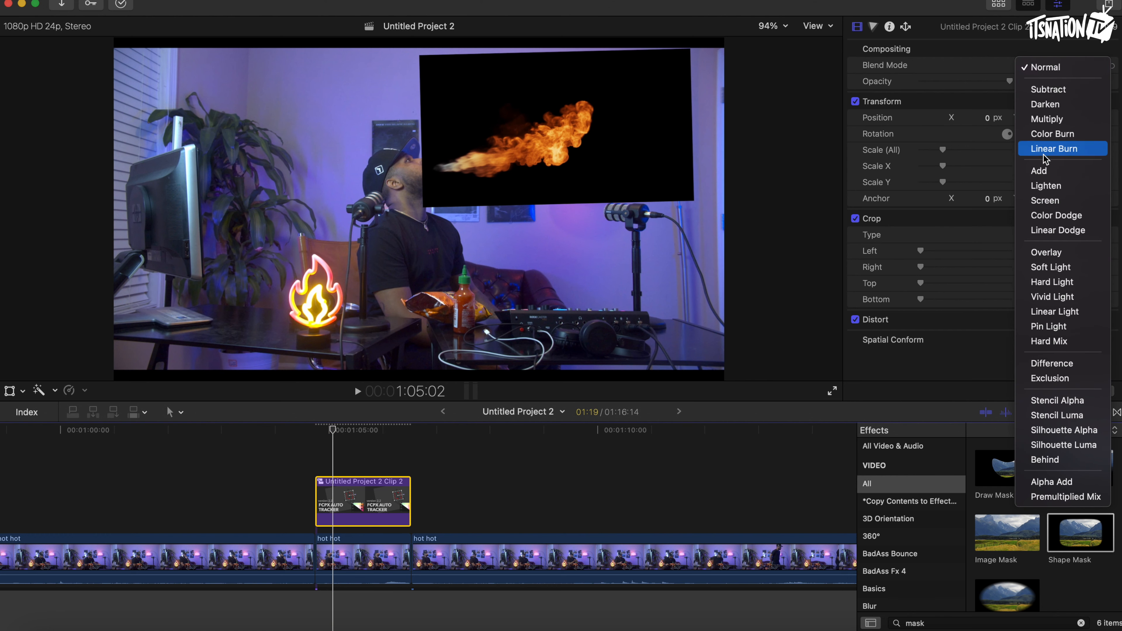
pyautogui.click(1039, 171)
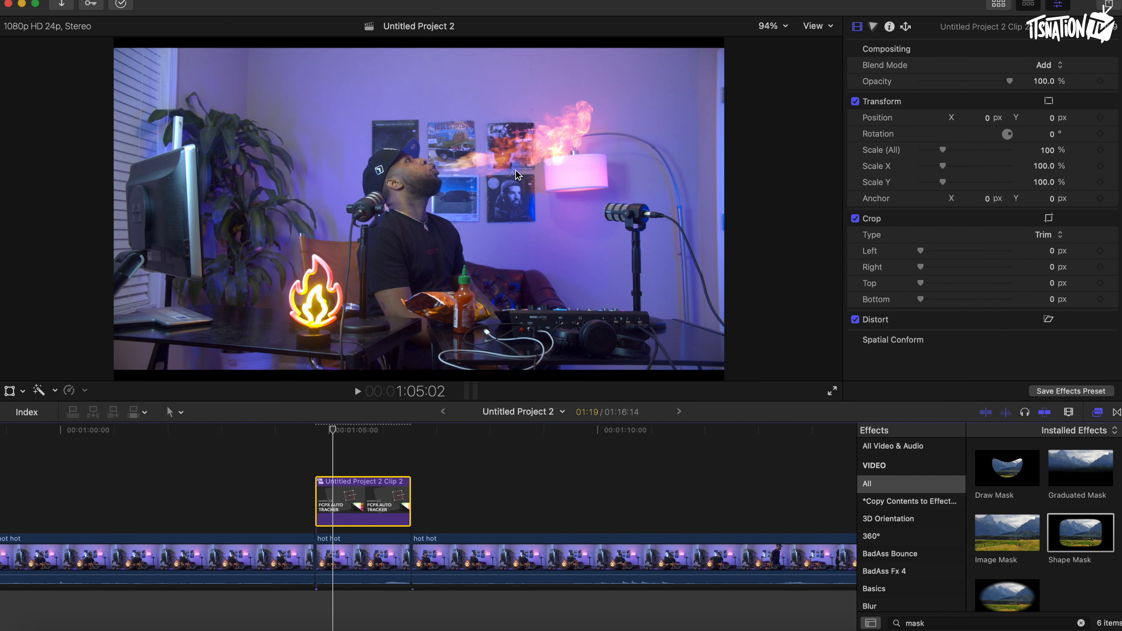
pyautogui.click(332, 431)
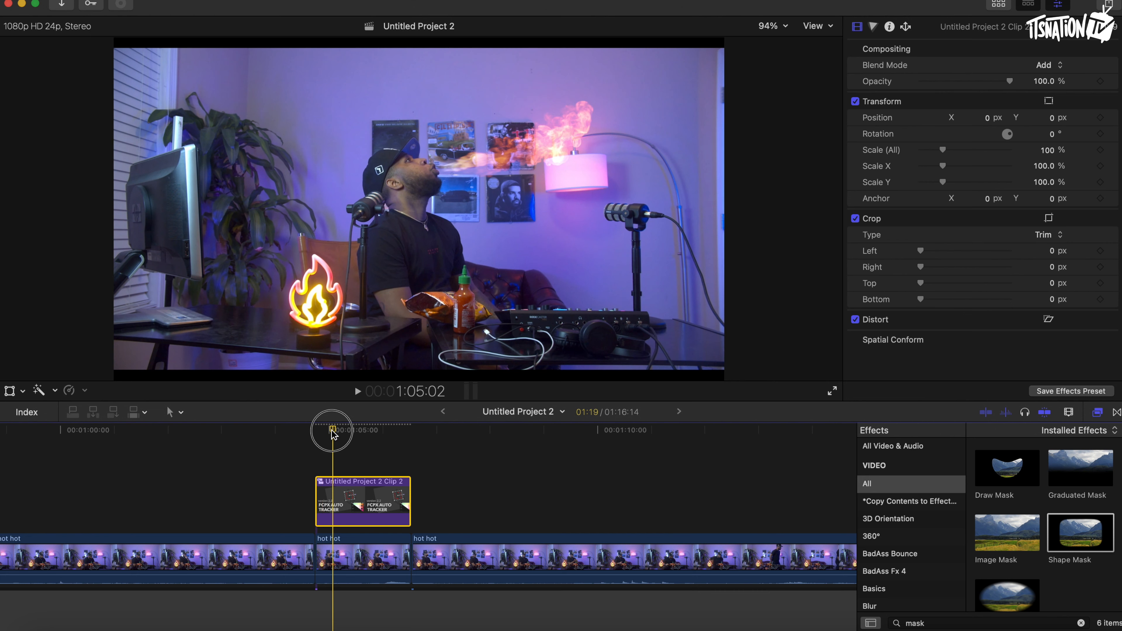
pyautogui.moveTo(333, 432)
pyautogui.mouseDown()
pyautogui.moveTo(358, 431)
pyautogui.moveTo(342, 431)
pyautogui.mouseUp()
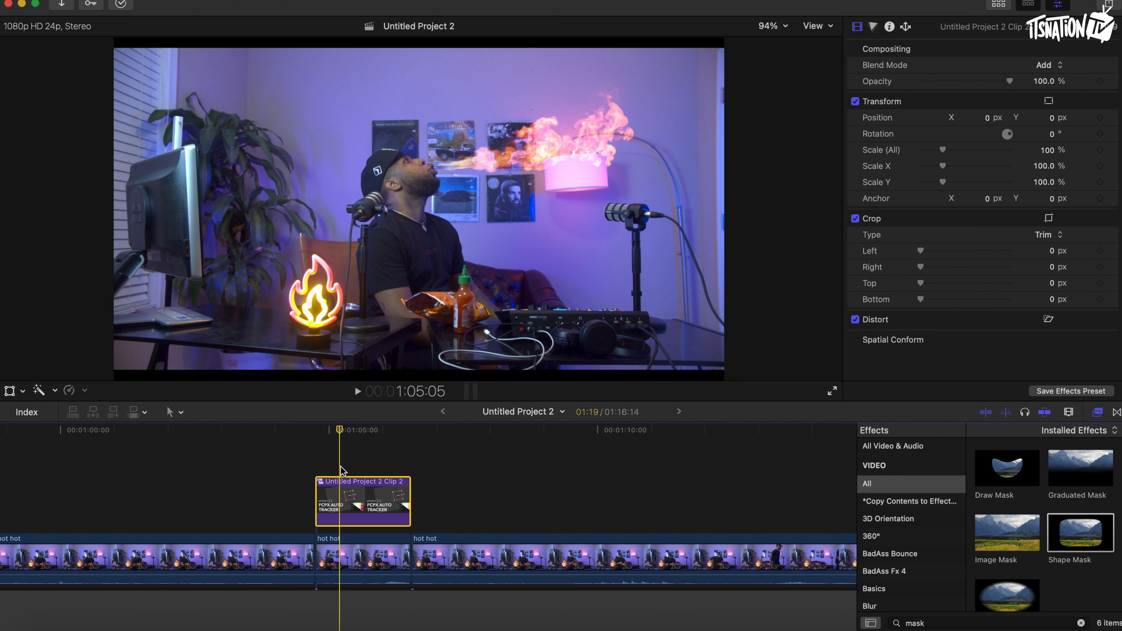
pyautogui.moveTo(342, 427); pyautogui.dragTo(346, 430)
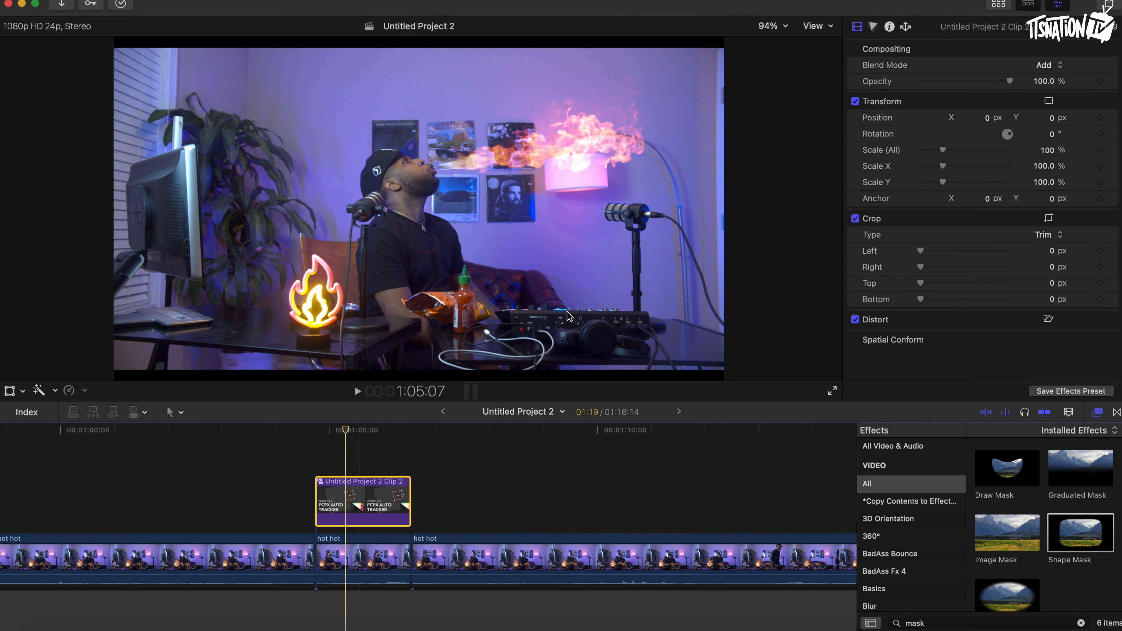
# Raise the compound clip's exposure highlights to 53% and midtones to 17% in the Color Board.
pyautogui.click(874, 28)
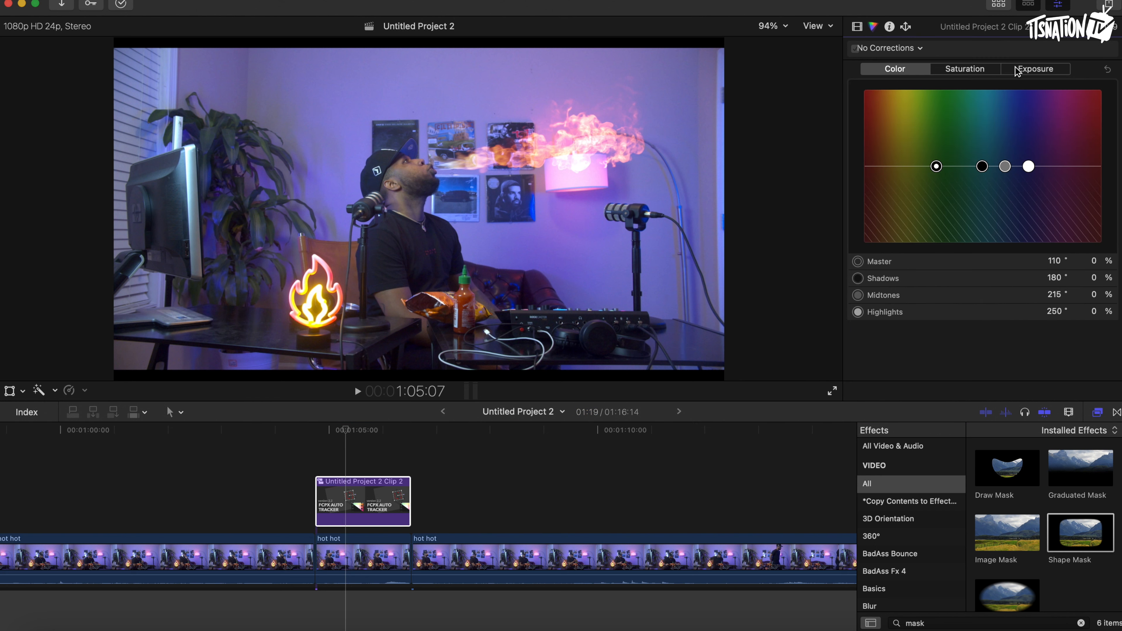
pyautogui.click(1027, 71)
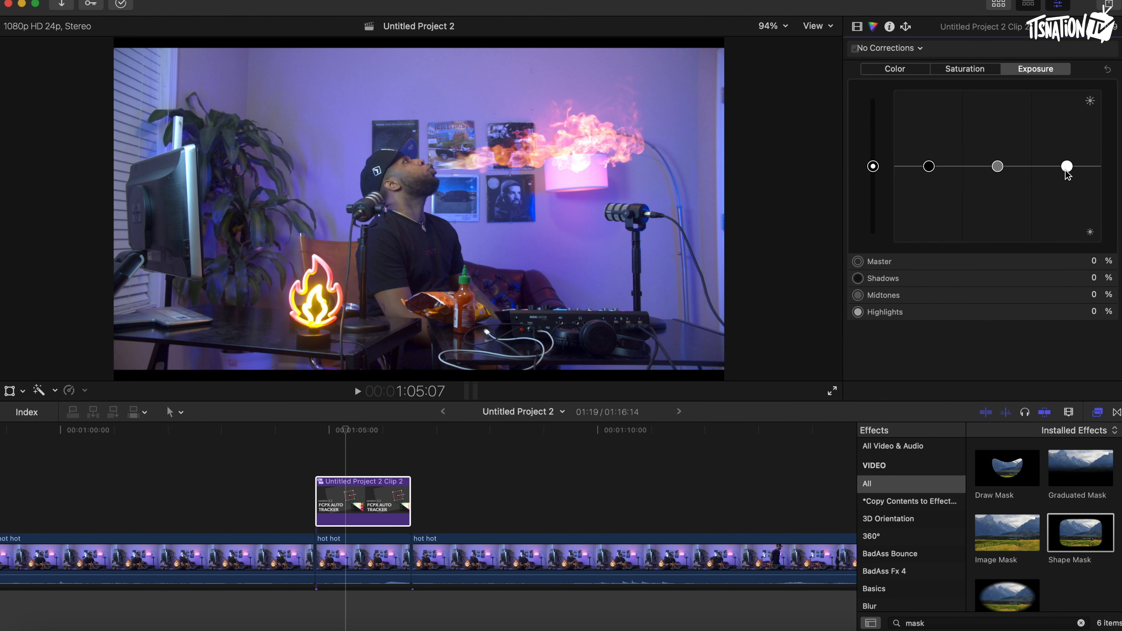
pyautogui.moveTo(1067, 167); pyautogui.dragTo(1066, 126)
pyautogui.moveTo(999, 166)
pyautogui.mouseDown()
pyautogui.moveTo(1002, 145)
pyautogui.moveTo(997, 154)
pyautogui.mouseUp()
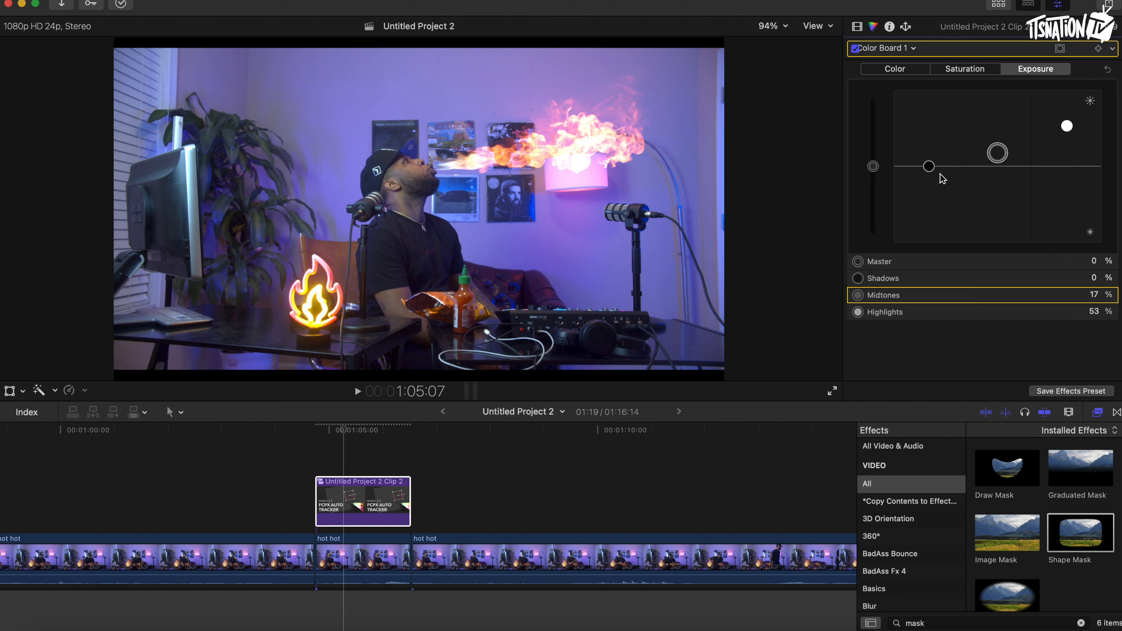
# Place the hot hot segment under the fire as a connected clip beneath the compound clip.
pyautogui.click(856, 28)
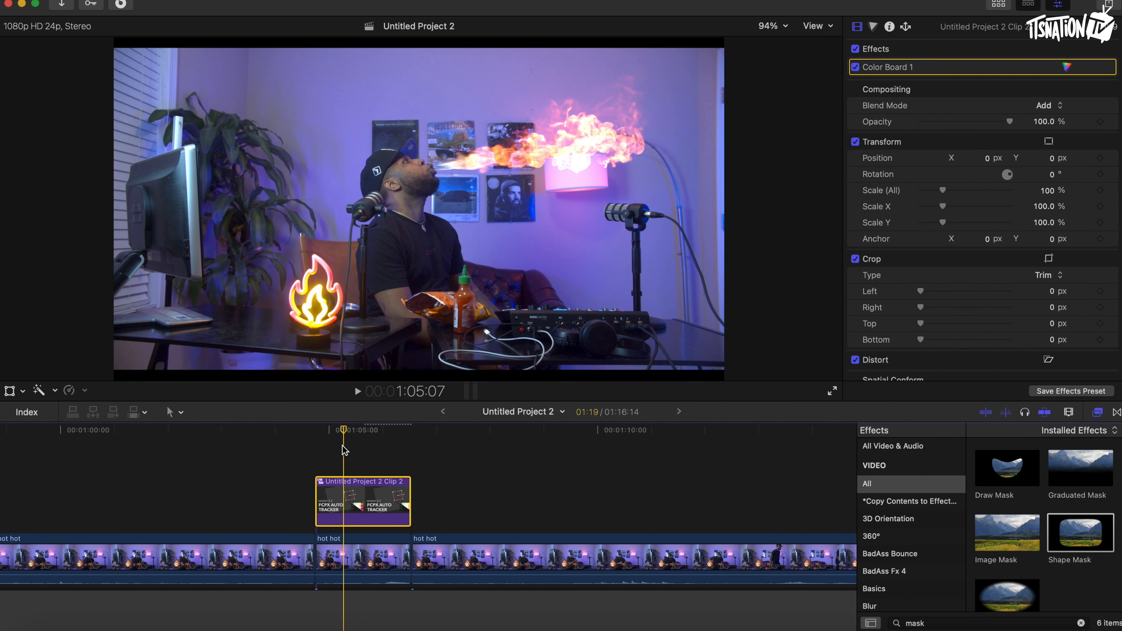
pyautogui.click(347, 554)
pyautogui.moveTo(347, 554); pyautogui.dragTo(348, 506)
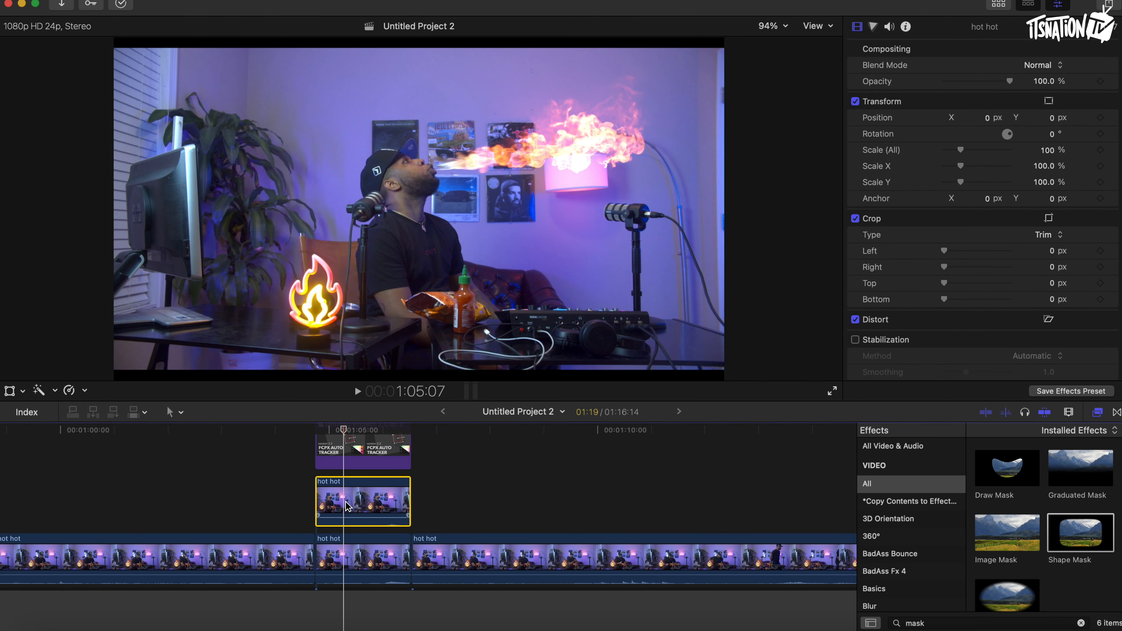
# Search the effects for mask and apply Draw Mask to the hot hot connected clip.
pyautogui.click(949, 623)
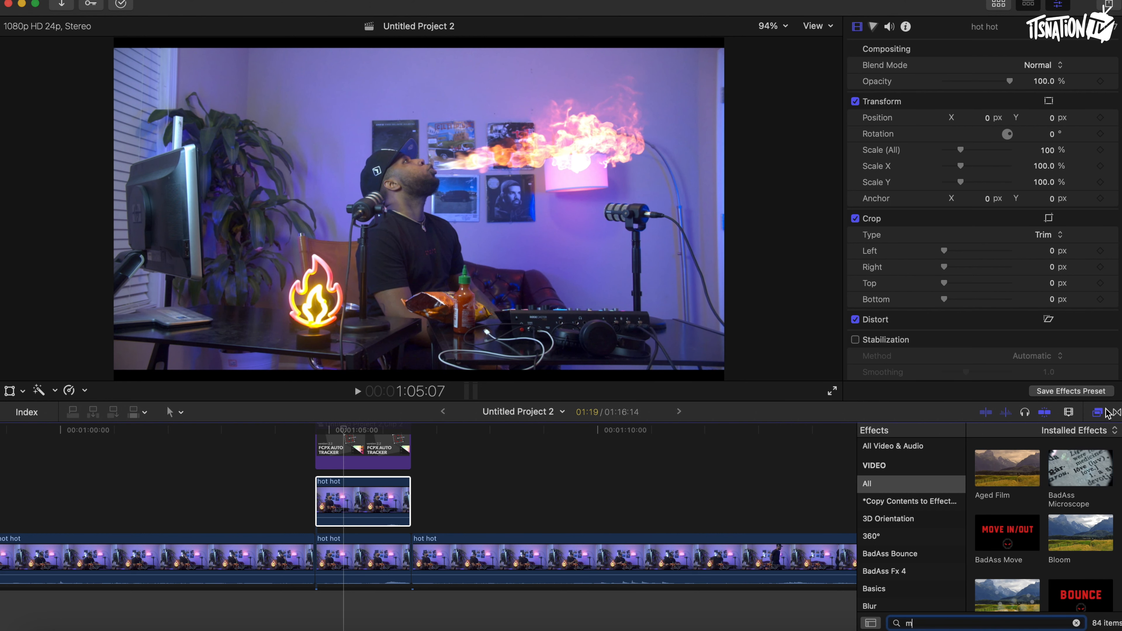
pyautogui.click(1097, 412)
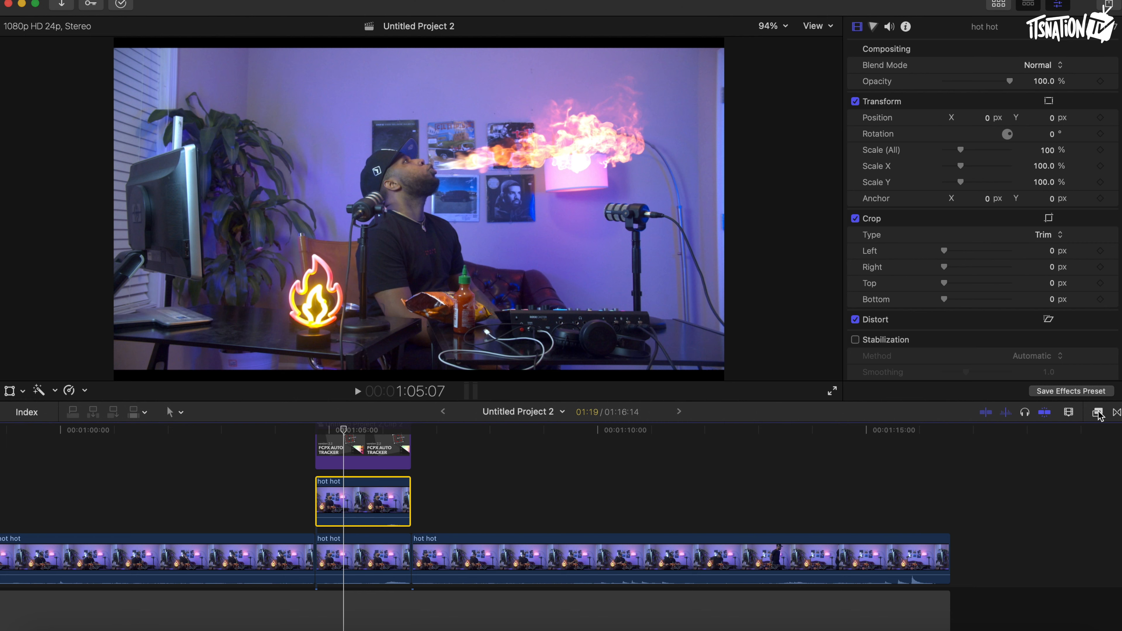
pyautogui.click(1097, 412)
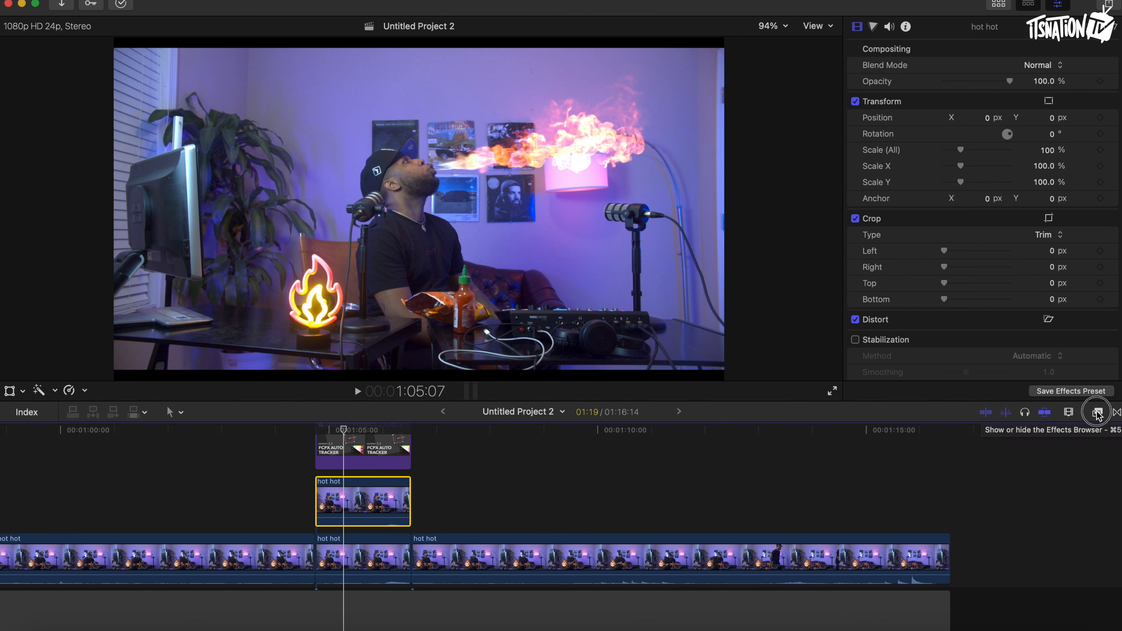
pyautogui.click(926, 623)
pyautogui.press('BackSpace')
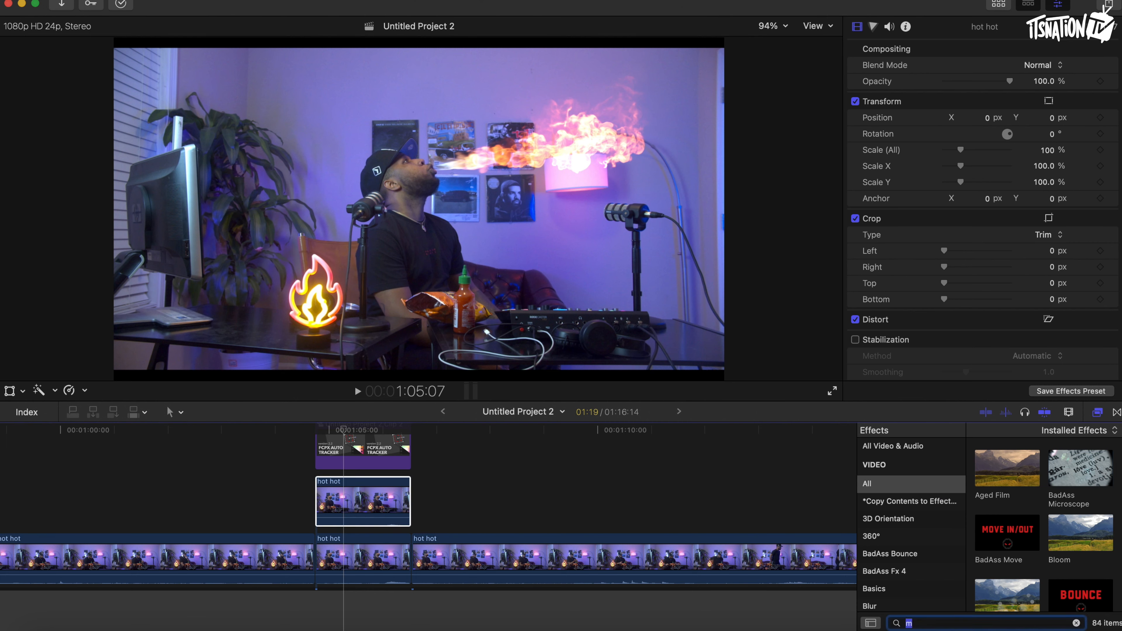
pyautogui.write('mask')
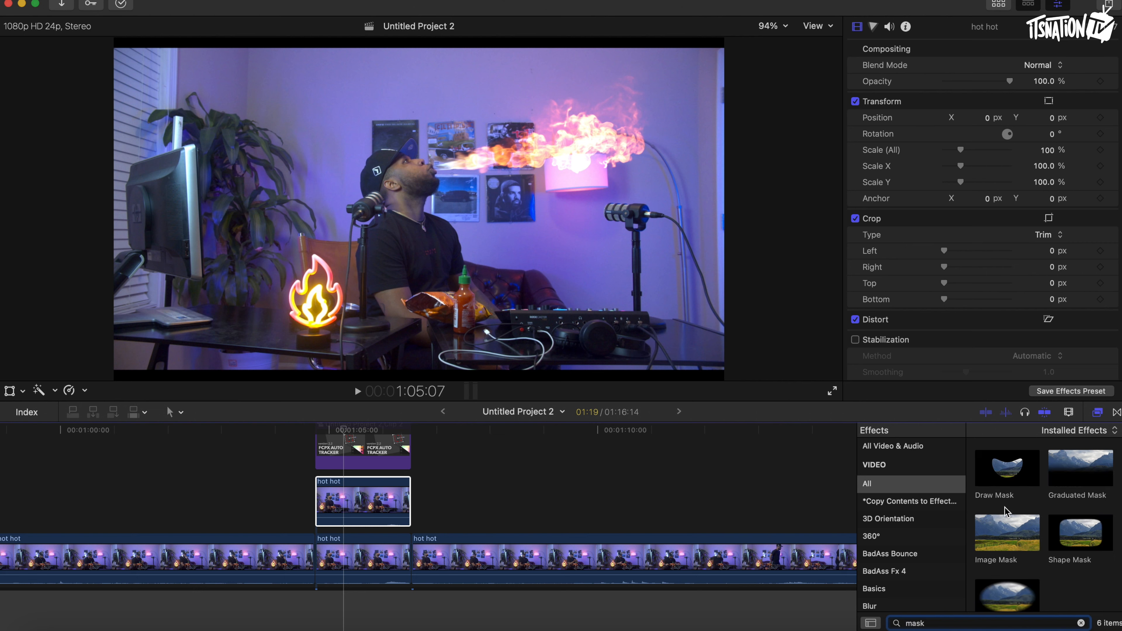
pyautogui.moveTo(1001, 474)
pyautogui.mouseDown()
pyautogui.moveTo(376, 464)
pyautogui.moveTo(377, 489)
pyautogui.mouseUp()
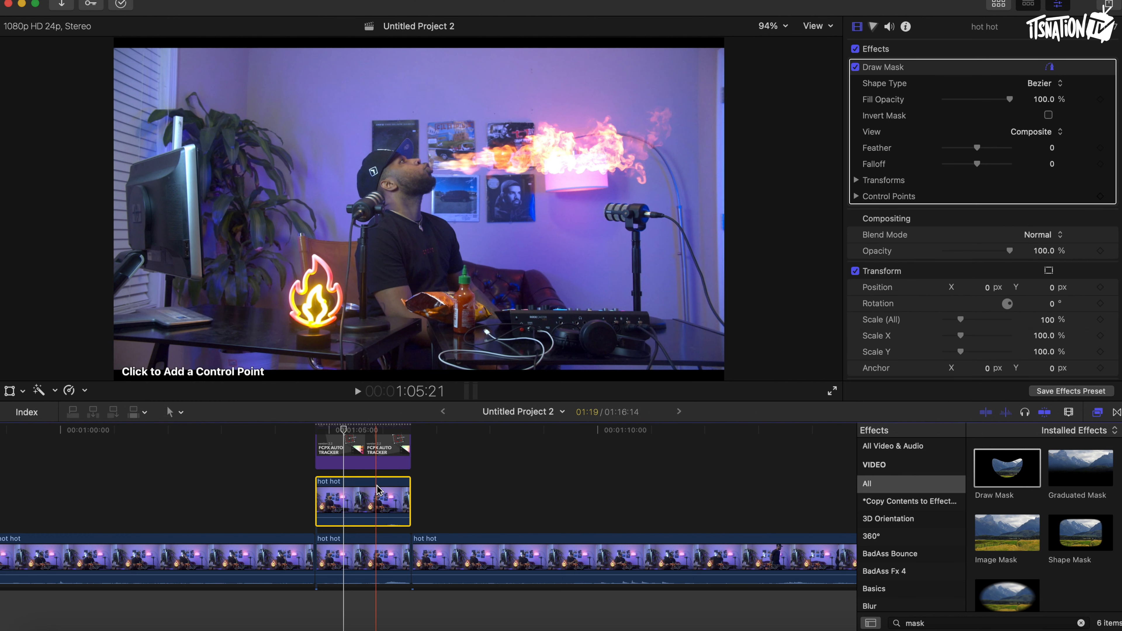
# At 150% viewer zoom, draw a closed ten-point mask around the man's face and mouth.
pyautogui.click(785, 27)
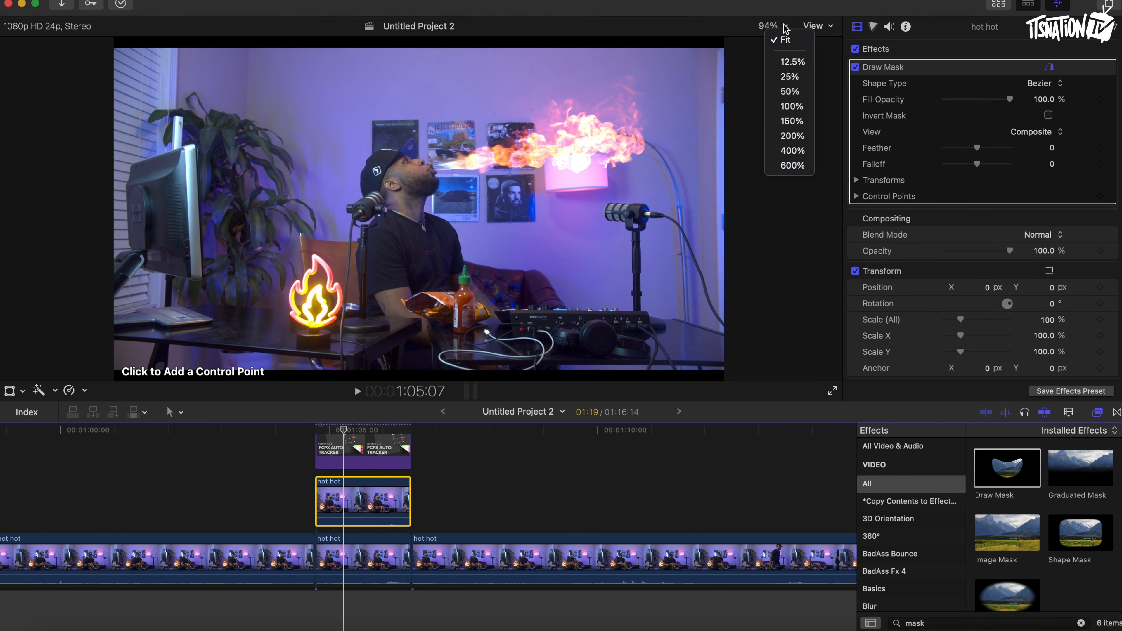
pyautogui.click(793, 121)
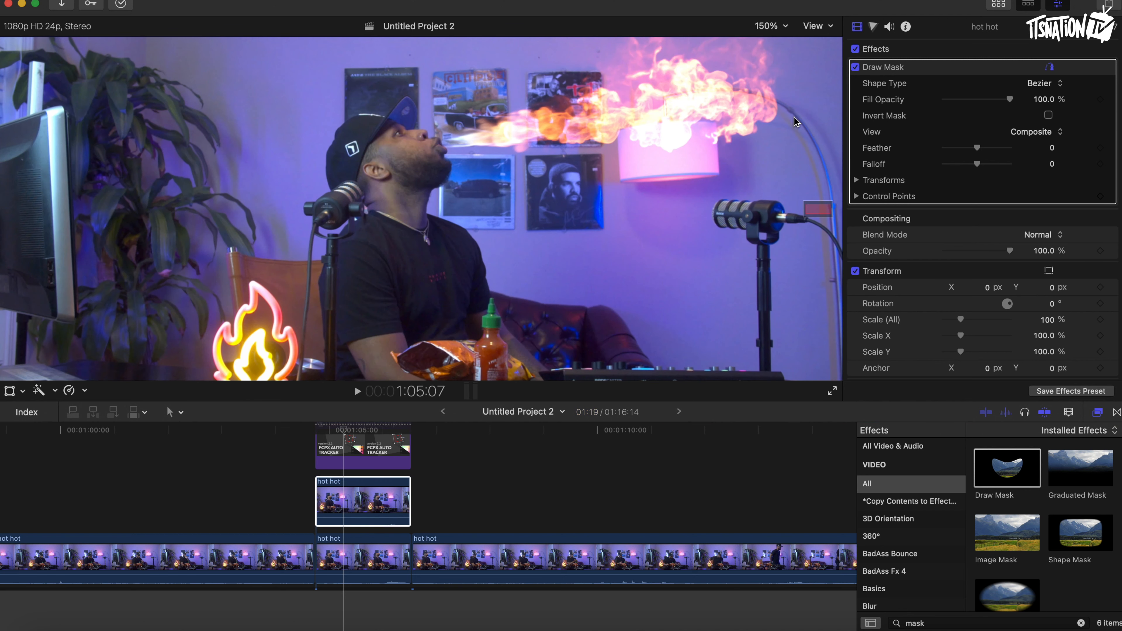
pyautogui.click(389, 159)
pyautogui.click(403, 174)
pyautogui.click(428, 178)
pyautogui.click(443, 177)
pyautogui.click(437, 156)
pyautogui.click(432, 146)
pyautogui.click(421, 133)
pyautogui.click(396, 127)
pyautogui.click(386, 135)
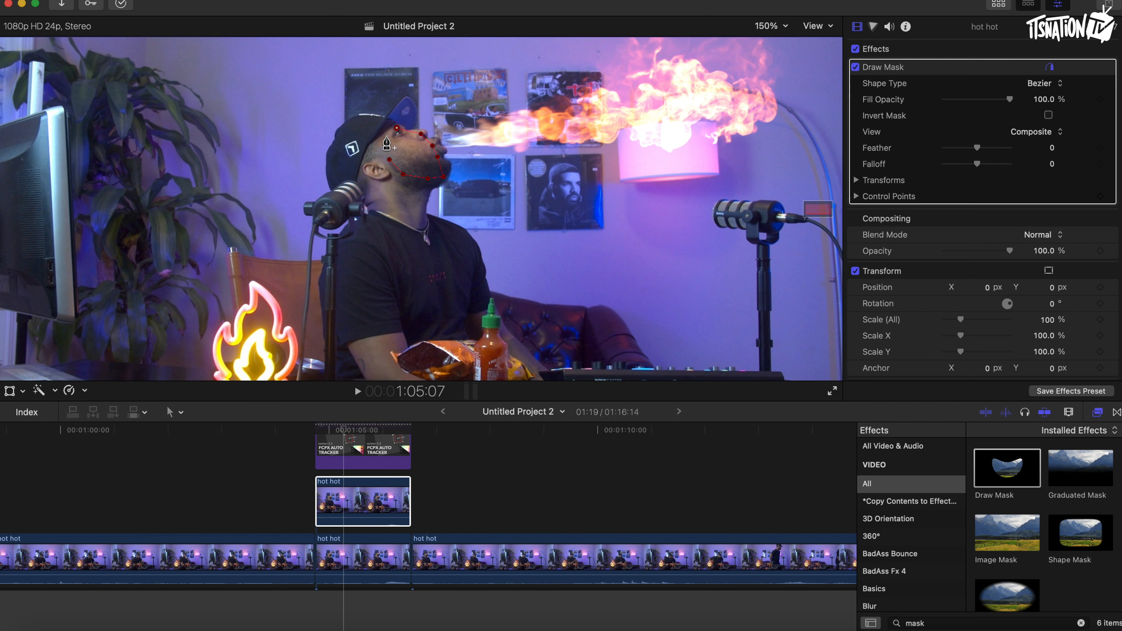
pyautogui.click(389, 160)
pyautogui.click(379, 416)
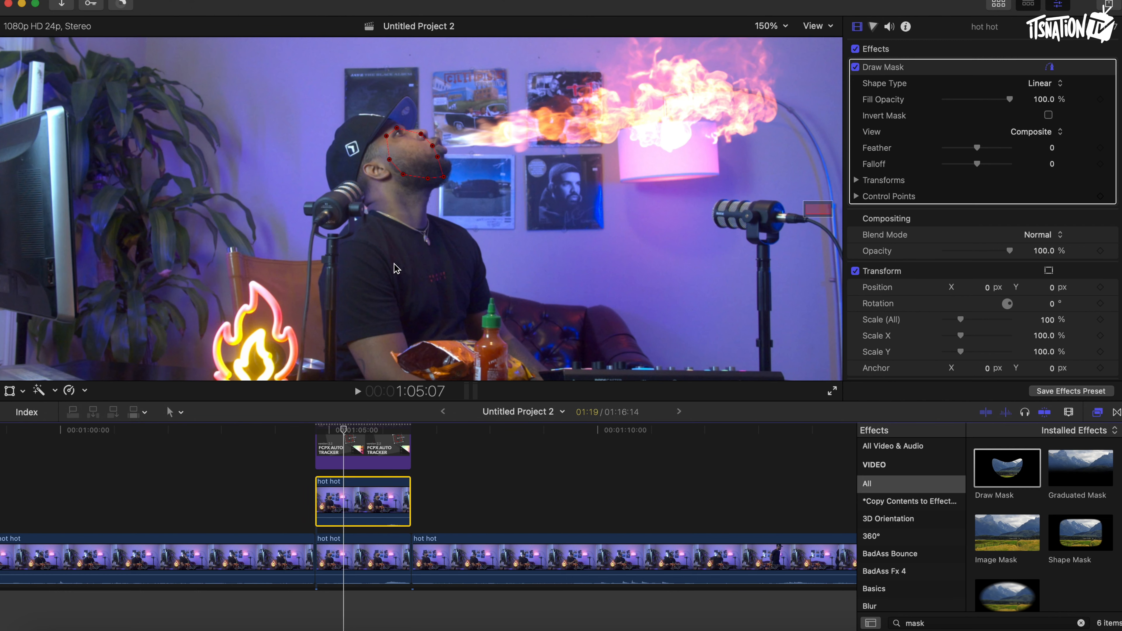
# Add a Color Board correction raising highlights exposure to 12% and tinting highlights to 35° at 23%.
pyautogui.press('Right')
pyautogui.press('Left')
pyautogui.press('space')
pyautogui.click(873, 28)
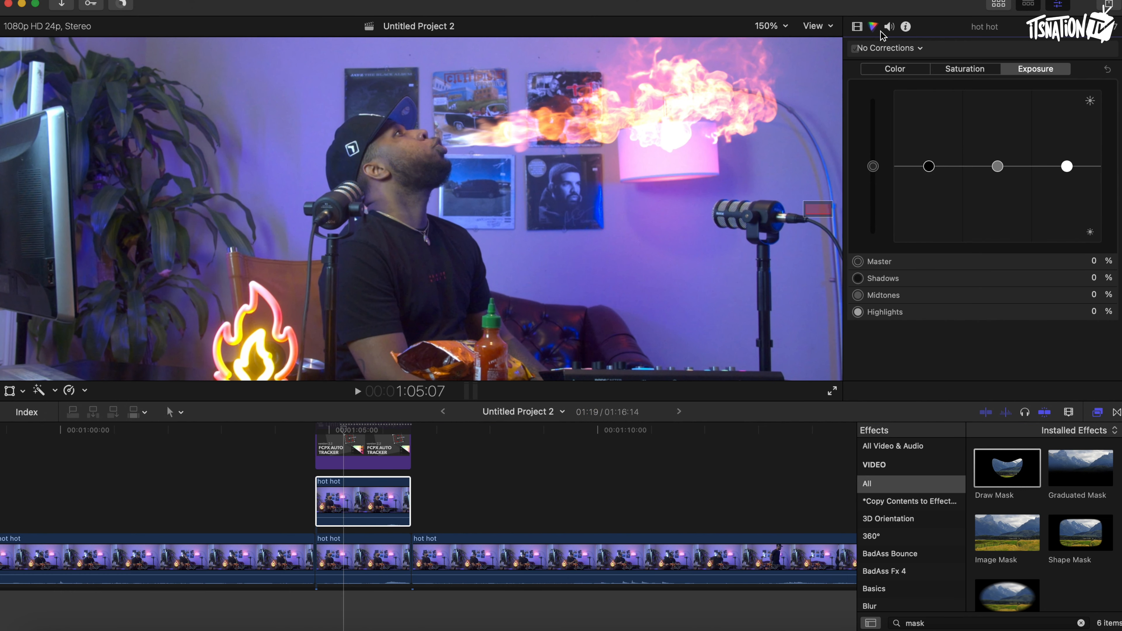
pyautogui.moveTo(1067, 166); pyautogui.dragTo(1066, 158)
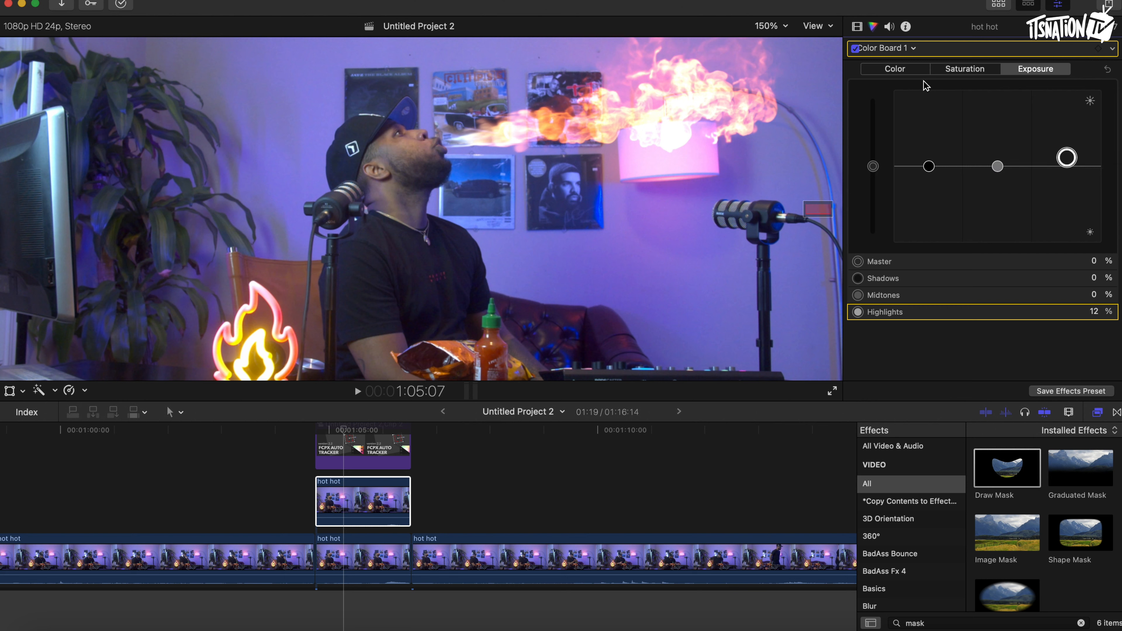
pyautogui.click(897, 73)
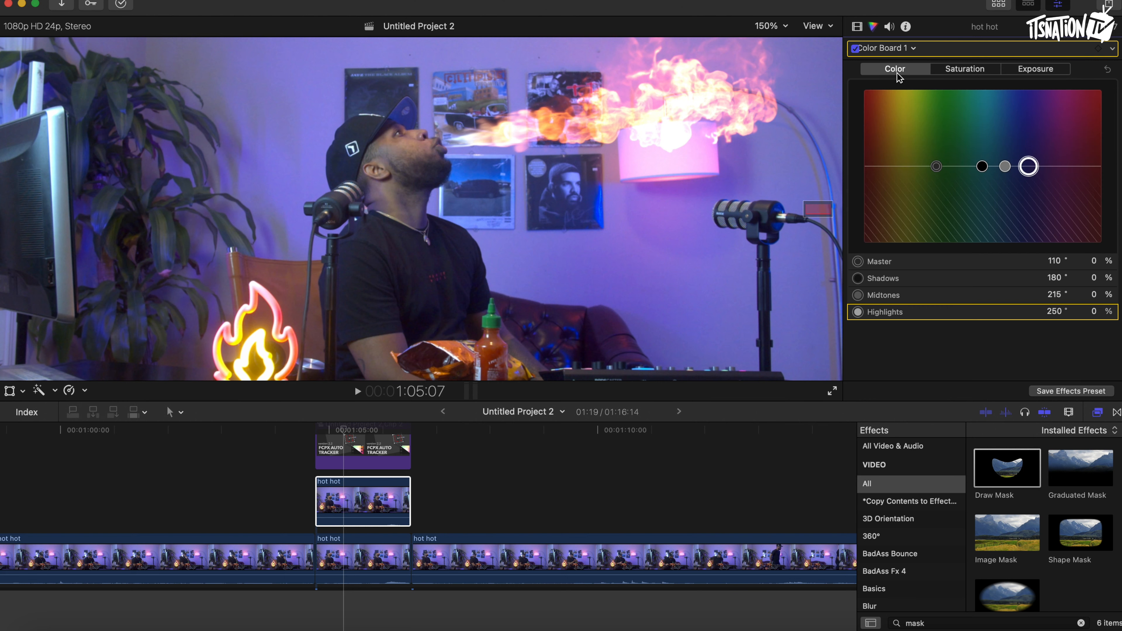
pyautogui.moveTo(1030, 171); pyautogui.dragTo(889, 153)
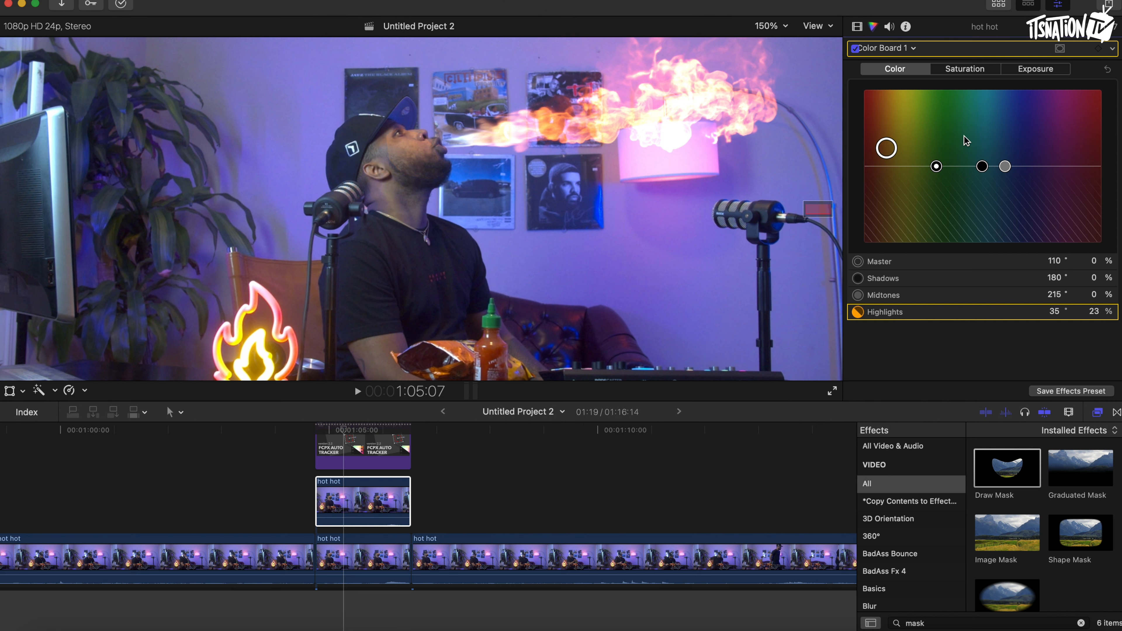
# Set the Draw Mask feather to 37.
pyautogui.click(857, 27)
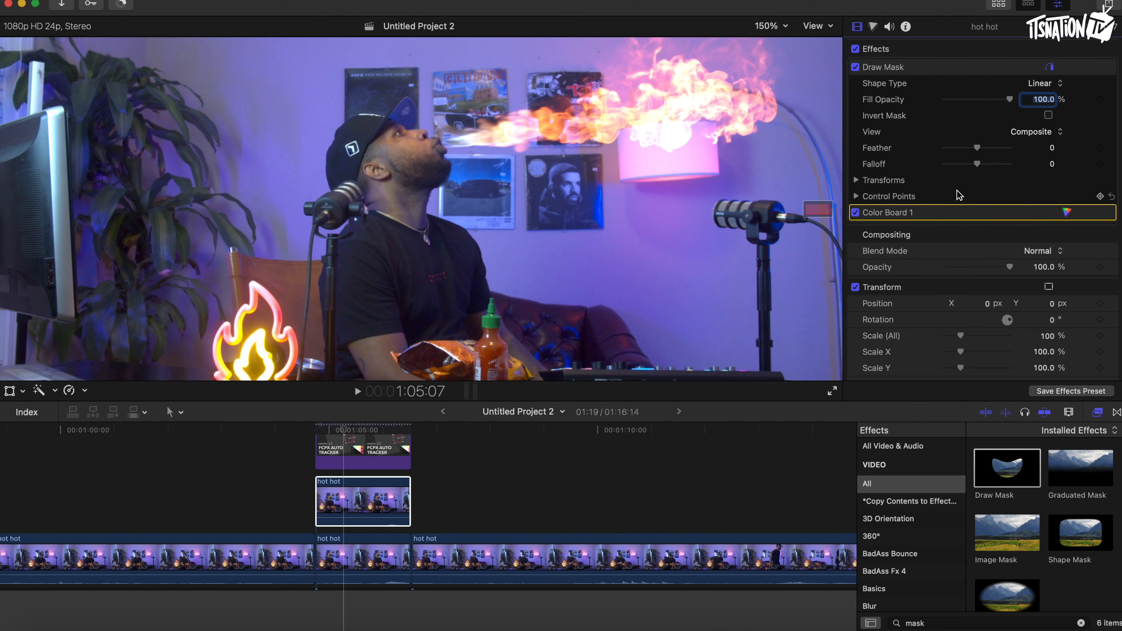
pyautogui.moveTo(977, 149); pyautogui.dragTo(989, 151)
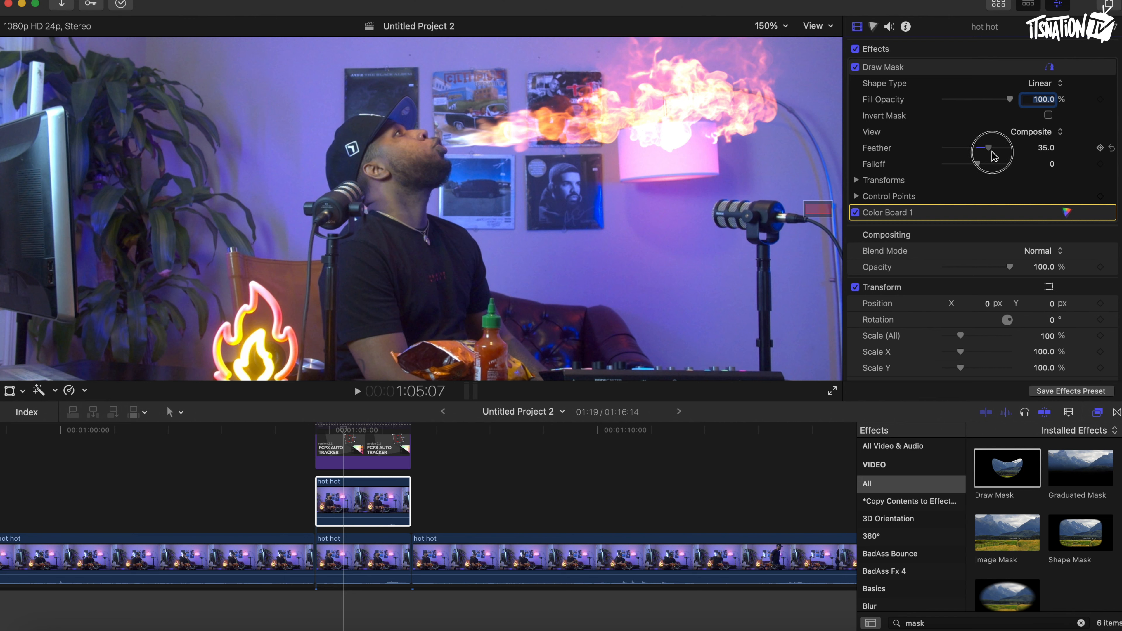
pyautogui.moveTo(993, 157); pyautogui.dragTo(993, 157)
# Scrub to the fire's start and shift the hot hot clip a few frames later.
pyautogui.moveTo(345, 429); pyautogui.dragTo(315, 429)
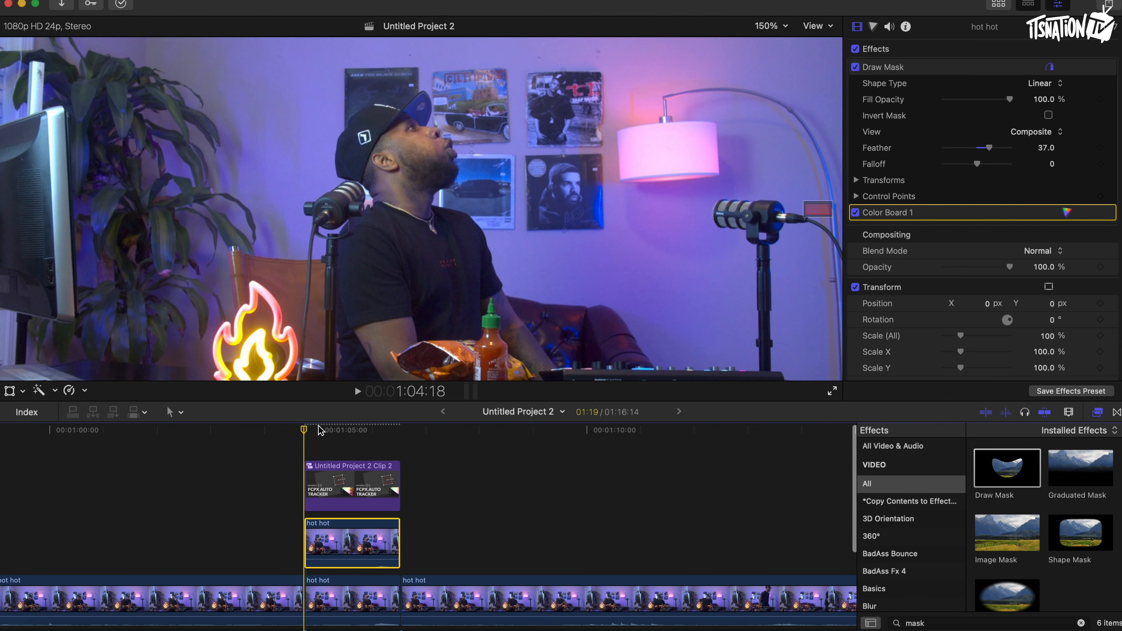
pyautogui.moveTo(304, 430); pyautogui.dragTo(310, 431)
pyautogui.press('Right')
pyautogui.press('Right')
pyautogui.press('Right')
pyautogui.press('Right')
pyautogui.press('Right')
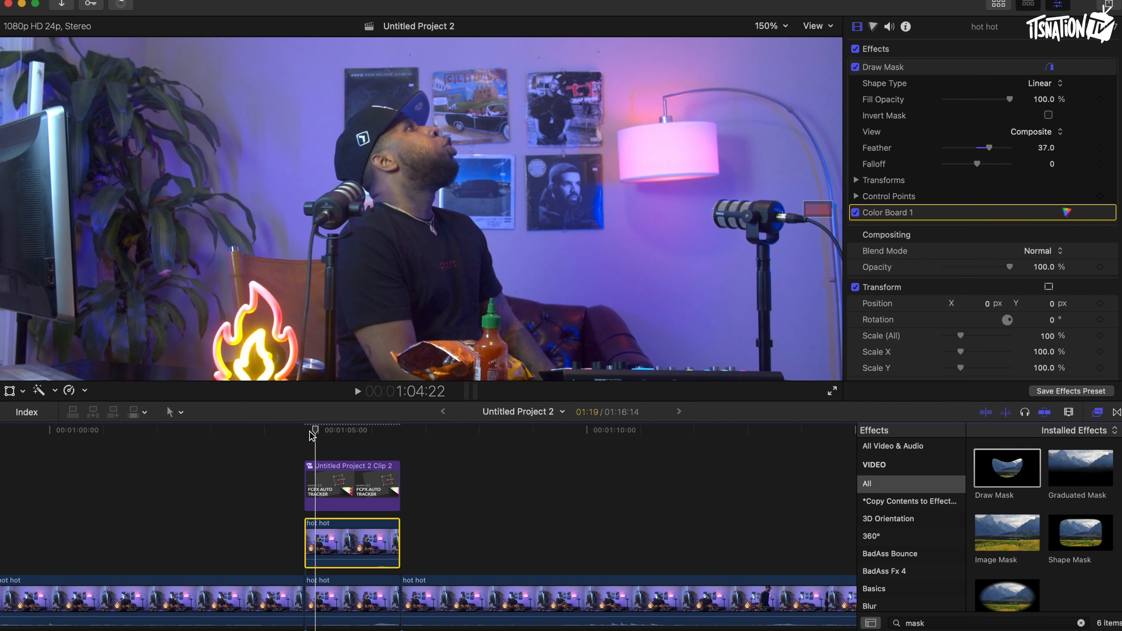
pyautogui.press('Left')
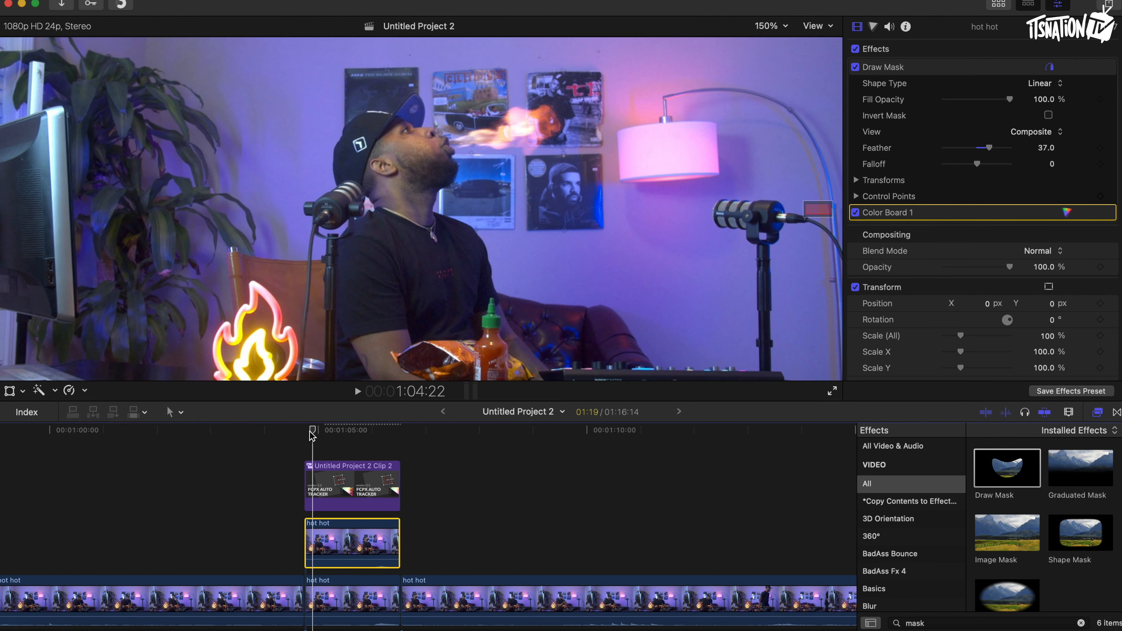
pyautogui.moveTo(306, 536); pyautogui.dragTo(316, 537)
pyautogui.hscroll(-1, 363, 528)
pyautogui.hscroll(-2, 363, 528)
pyautogui.scroll(-1, 363, 528)
# Connect the Flame Thrower Full Life clip above the compound clip at the playhead.
pyautogui.click(774, 27)
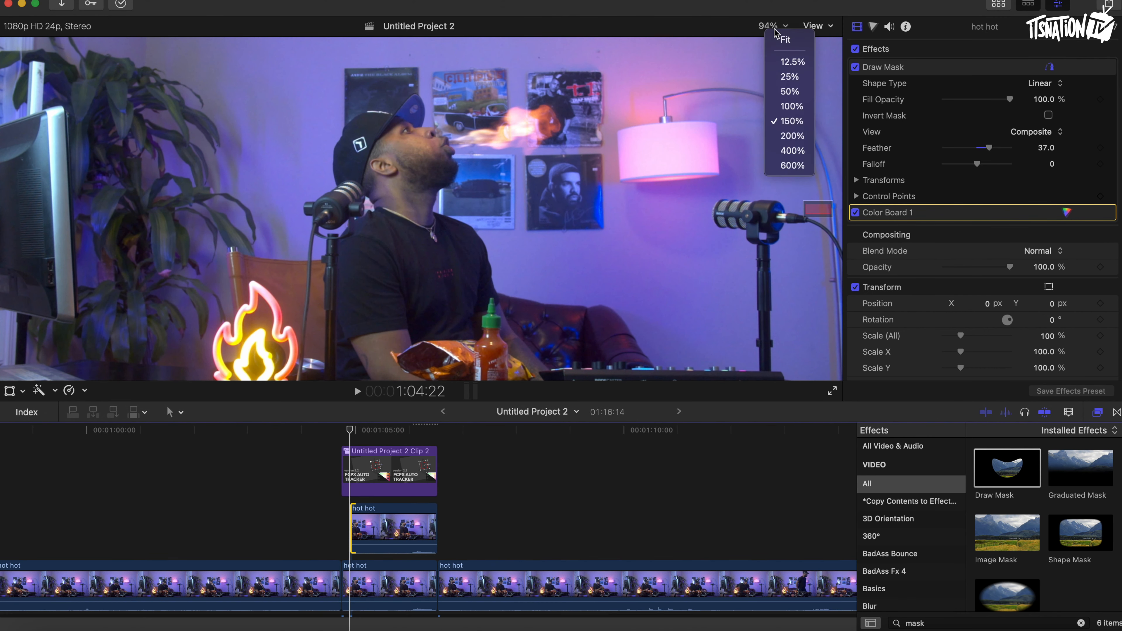
pyautogui.click(781, 40)
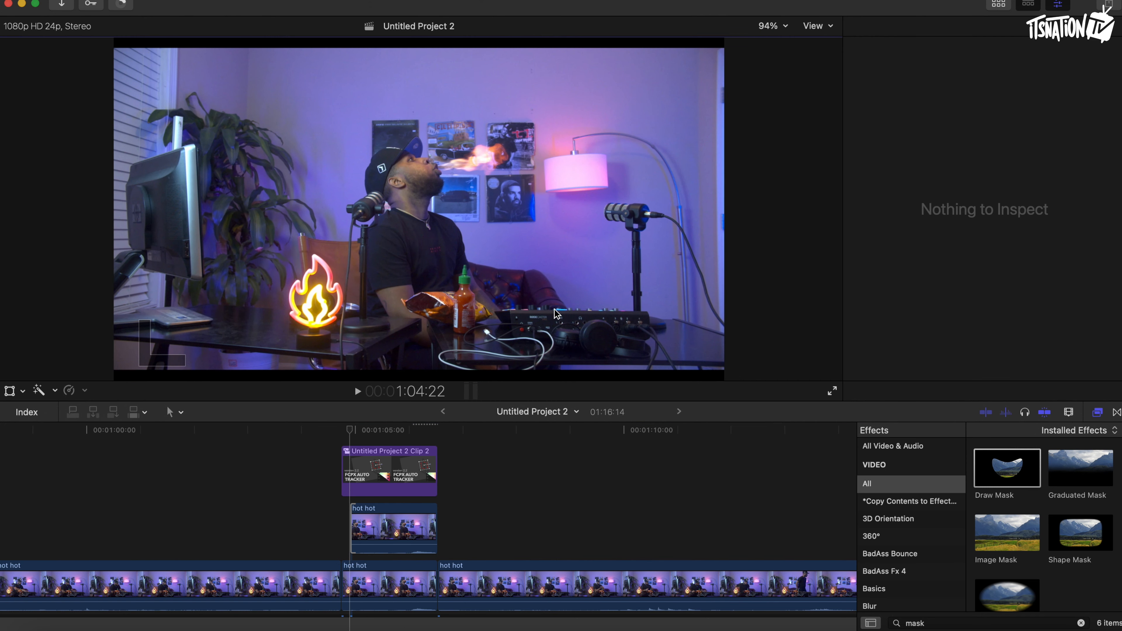
pyautogui.click(386, 528)
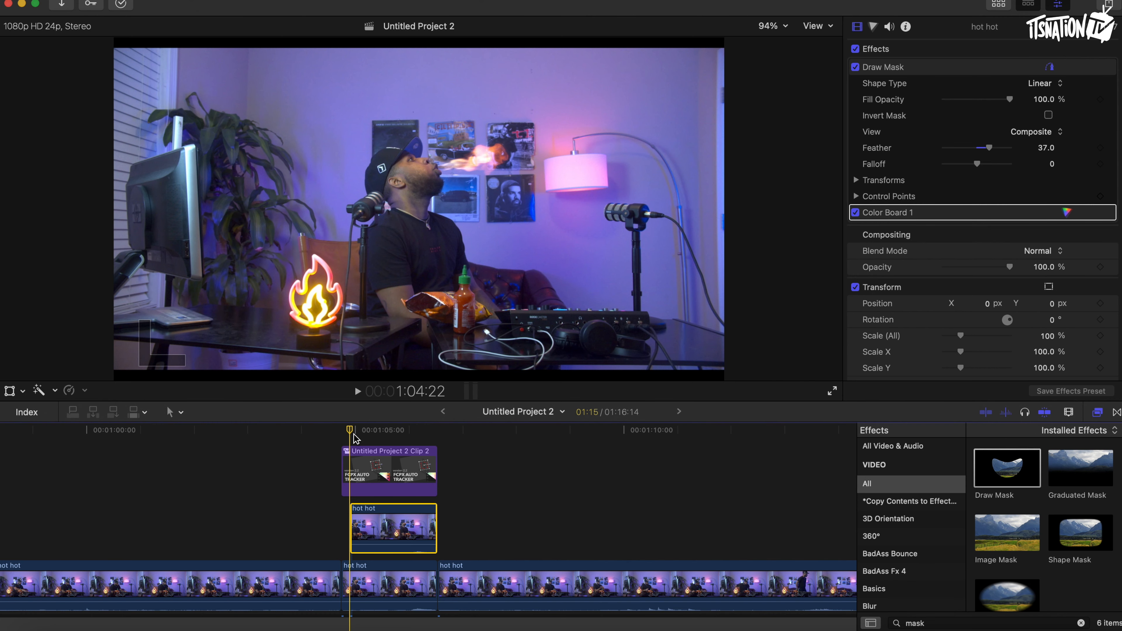
pyautogui.click(1001, 8)
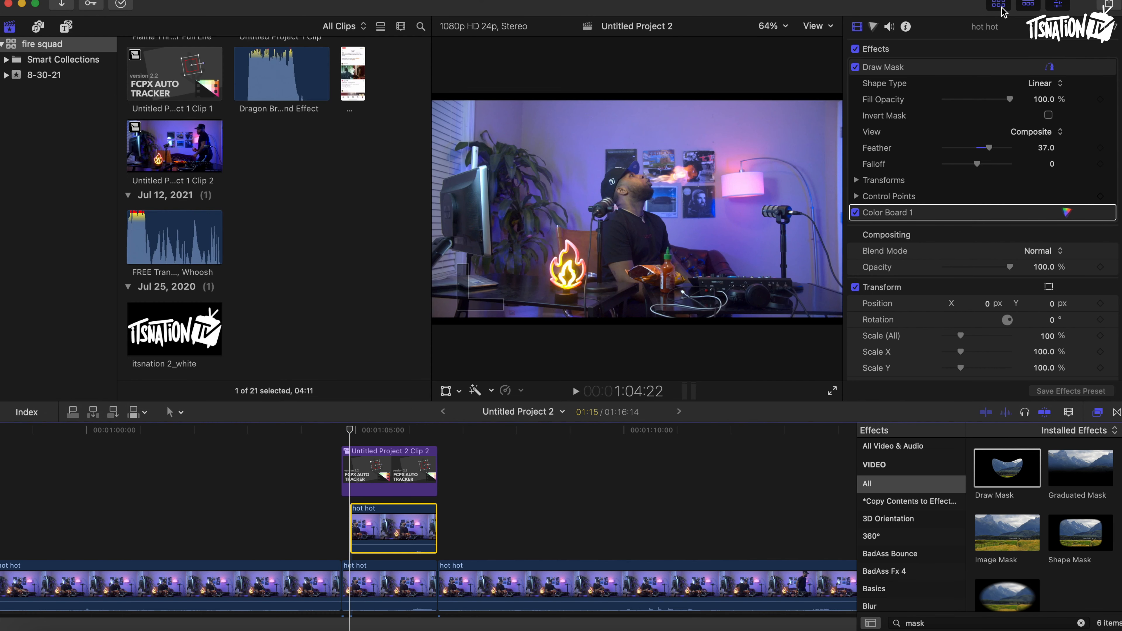
pyautogui.scroll(5, 282, 182)
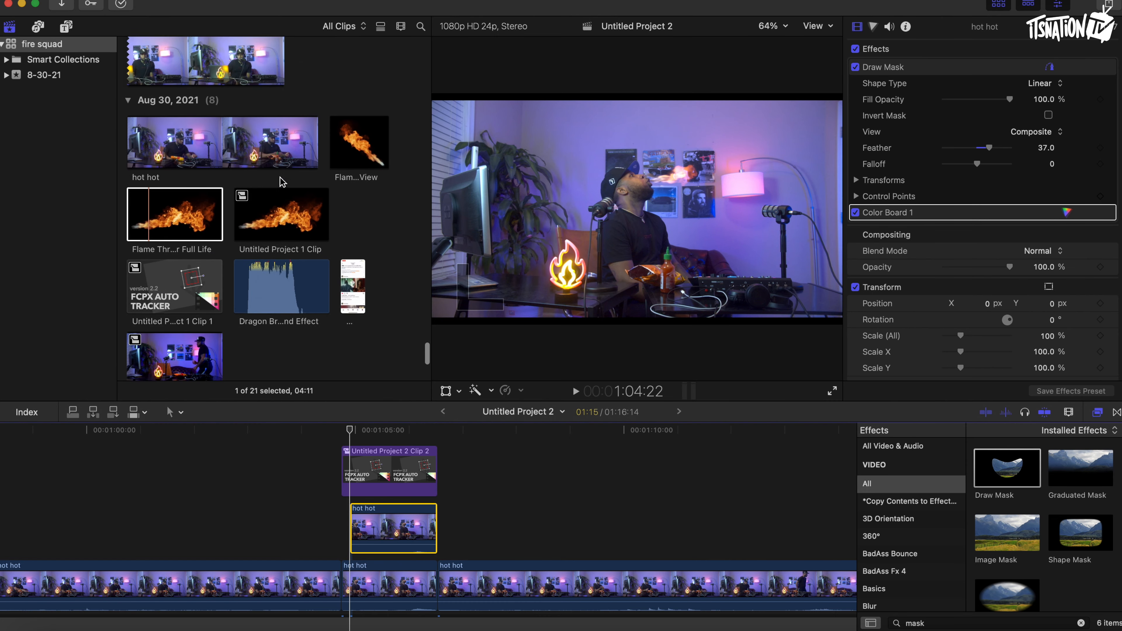
pyautogui.moveTo(177, 150); pyautogui.dragTo(369, 431)
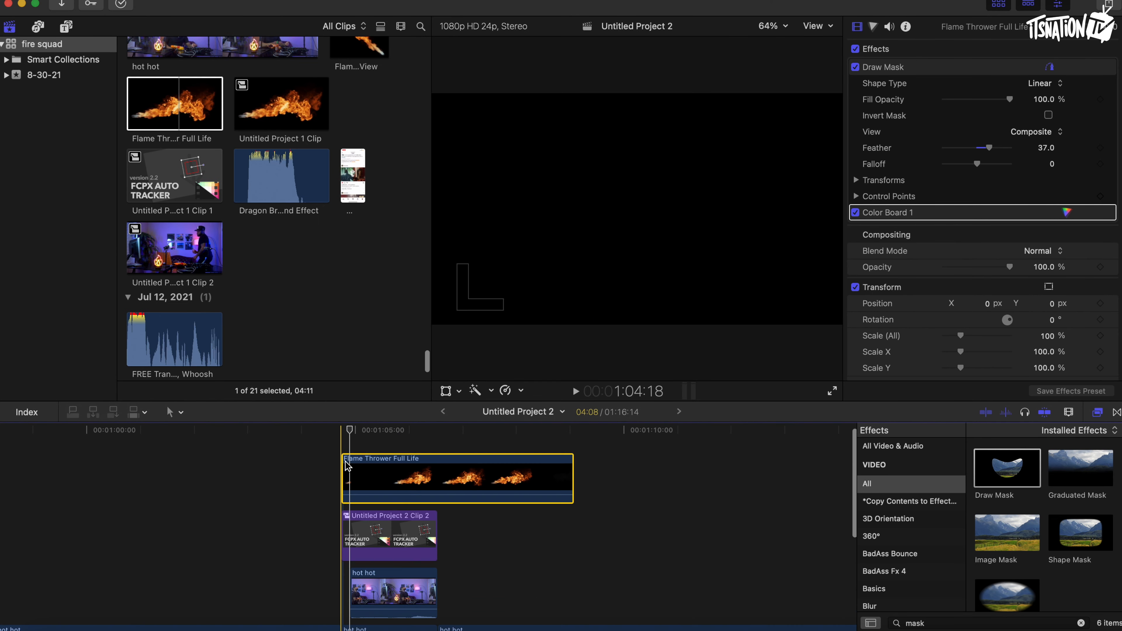
# Retime the Flame Thrower clip to Fast 238% so it ends with the compound clip.
pyautogui.click(522, 391)
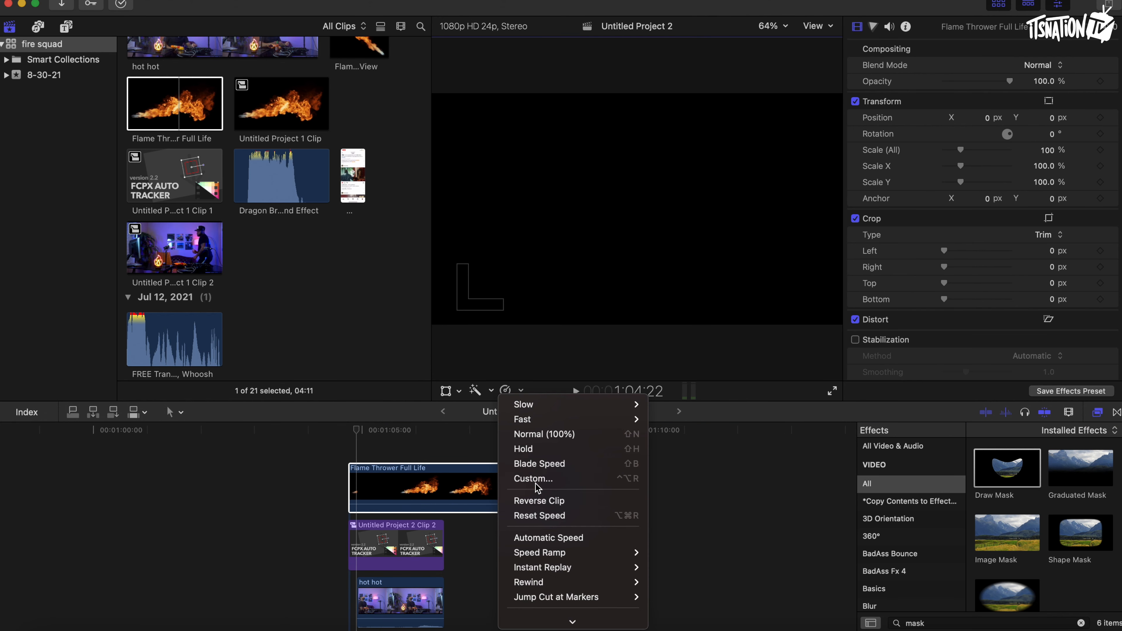
pyautogui.click(544, 434)
pyautogui.moveTo(576, 458); pyautogui.dragTo(443, 472)
pyautogui.click(374, 431)
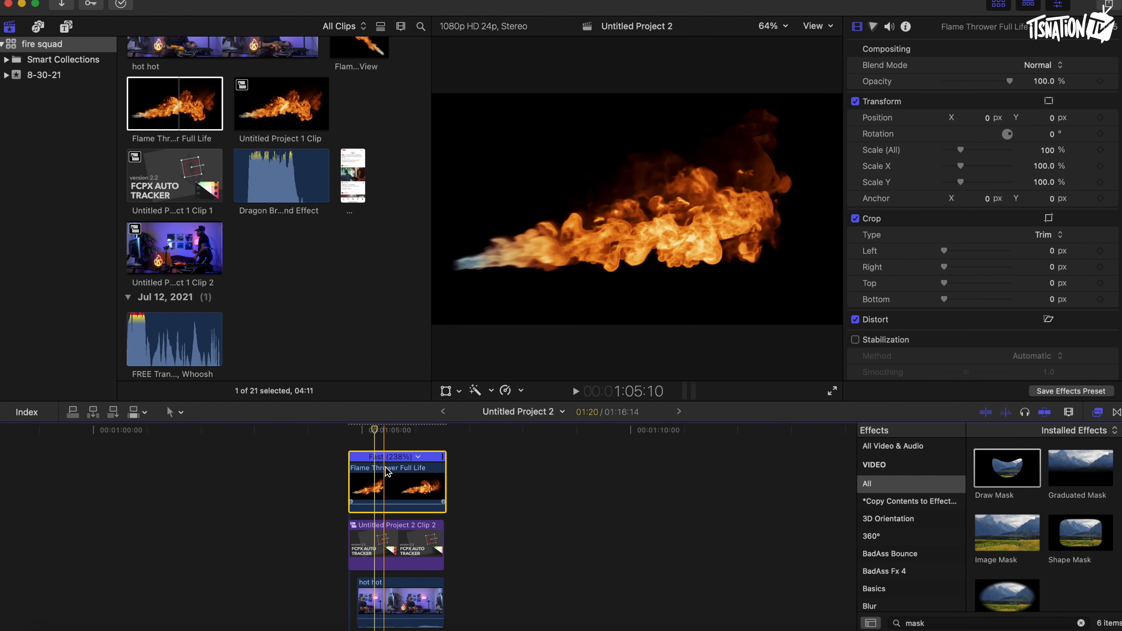
# Set the Flame Thrower clip's blend mode to Add.
pyautogui.moveTo(1009, 82)
pyautogui.mouseDown()
pyautogui.moveTo(957, 85)
pyautogui.moveTo(1012, 83)
pyautogui.mouseUp()
pyautogui.click(1042, 66)
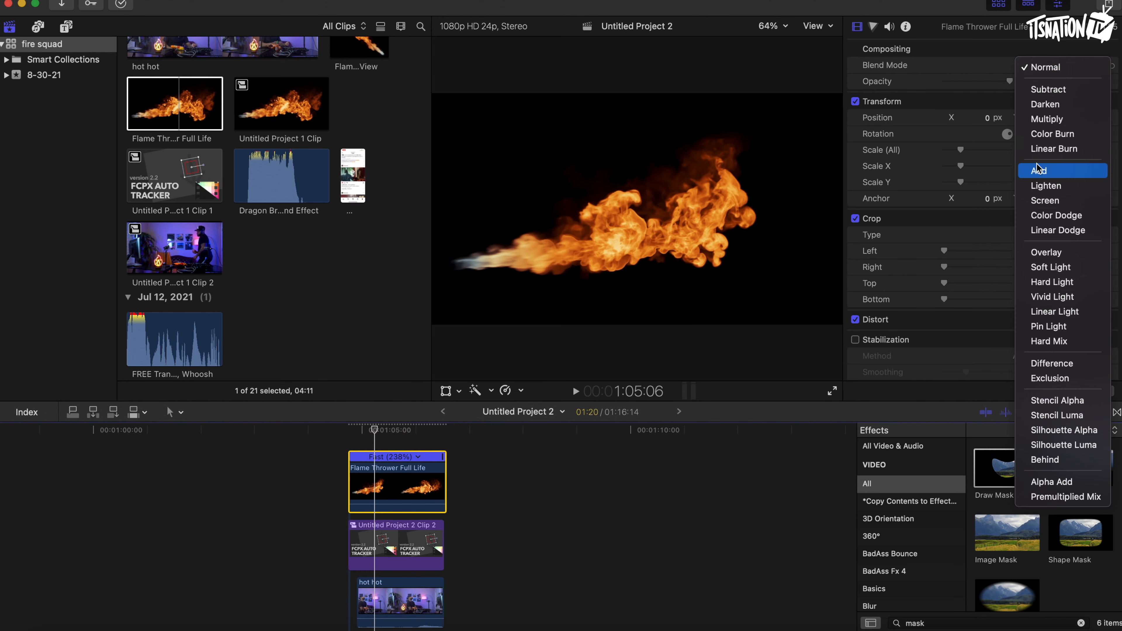
pyautogui.click(1038, 171)
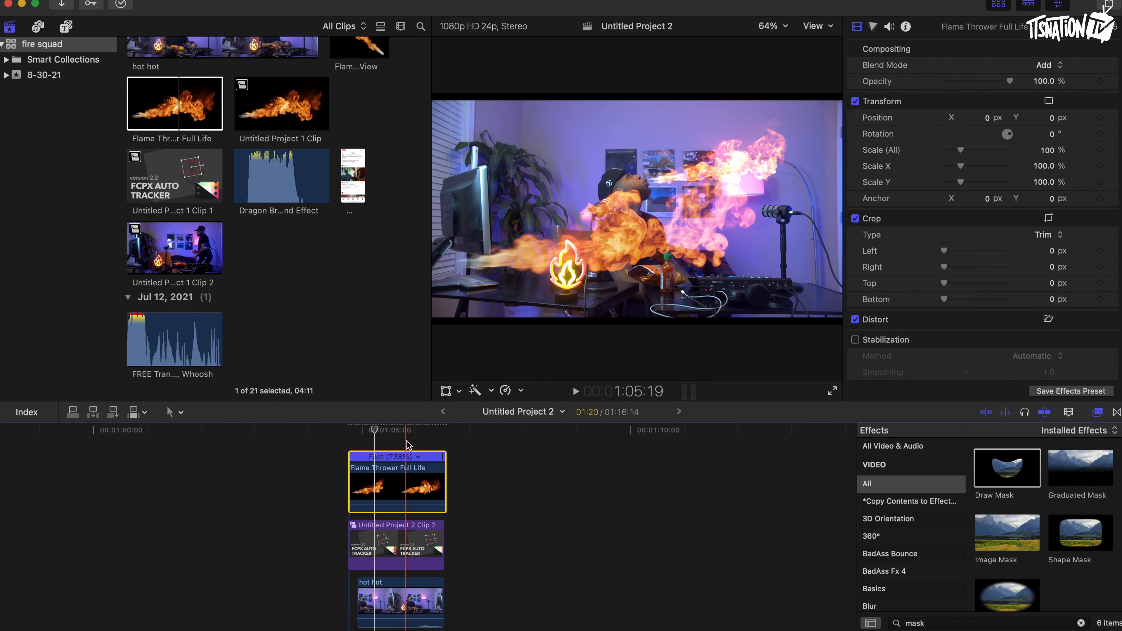
# Scale the Flame Thrower clip to 299% and move it upward in the viewer.
pyautogui.click(962, 151)
pyautogui.moveTo(964, 155); pyautogui.dragTo(994, 161)
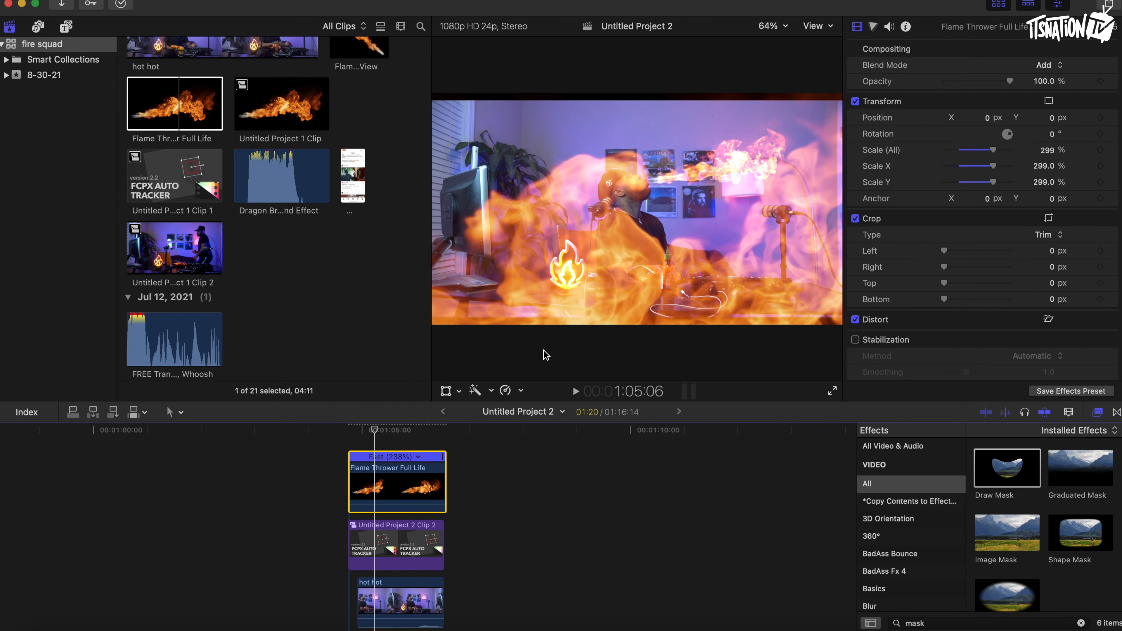
pyautogui.click(458, 390)
pyautogui.click(472, 408)
pyautogui.moveTo(604, 230); pyautogui.dragTo(607, 185)
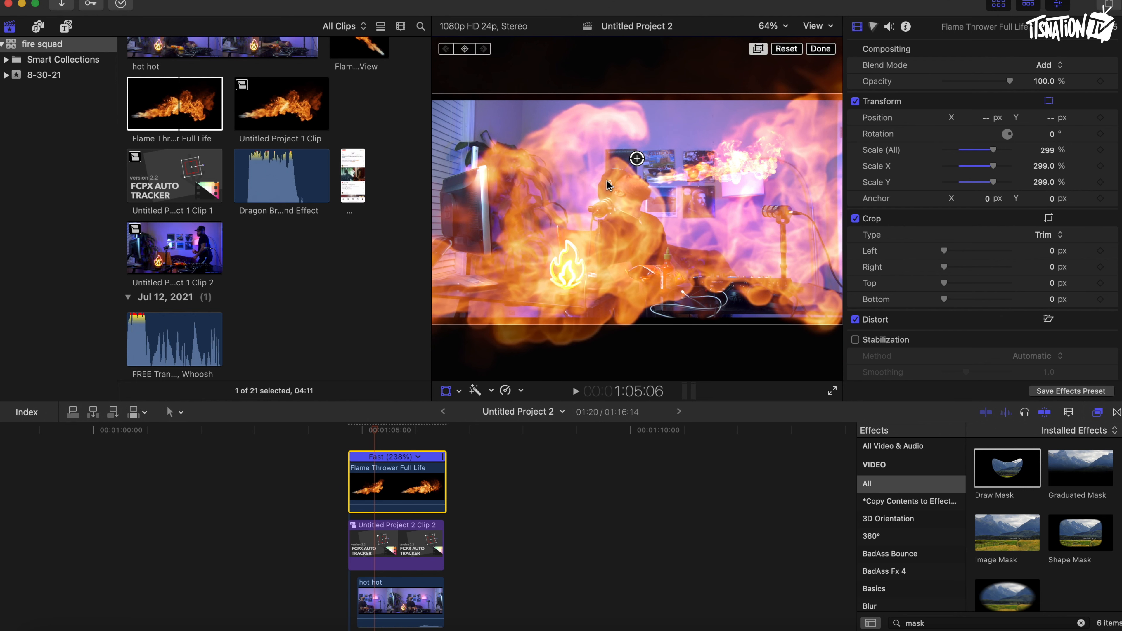
pyautogui.click(820, 49)
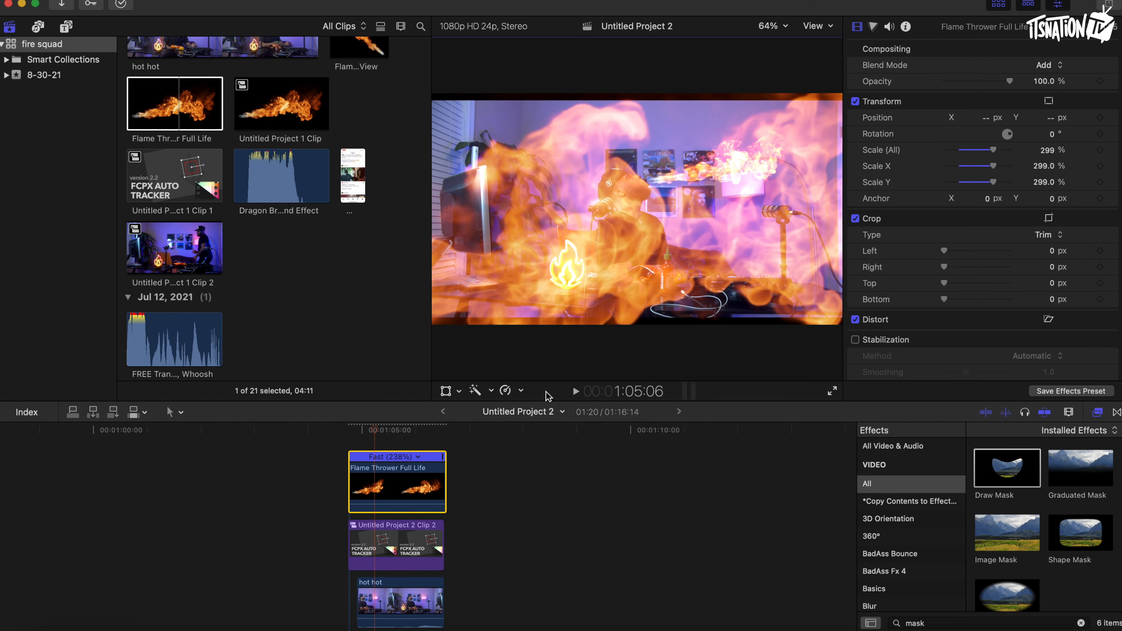
# Apply a Gaussian blur effect to the Flame Thrower clip.
pyautogui.click(933, 621)
pyautogui.press('super+a')
pyautogui.press('BackSpace')
pyautogui.click(890, 608)
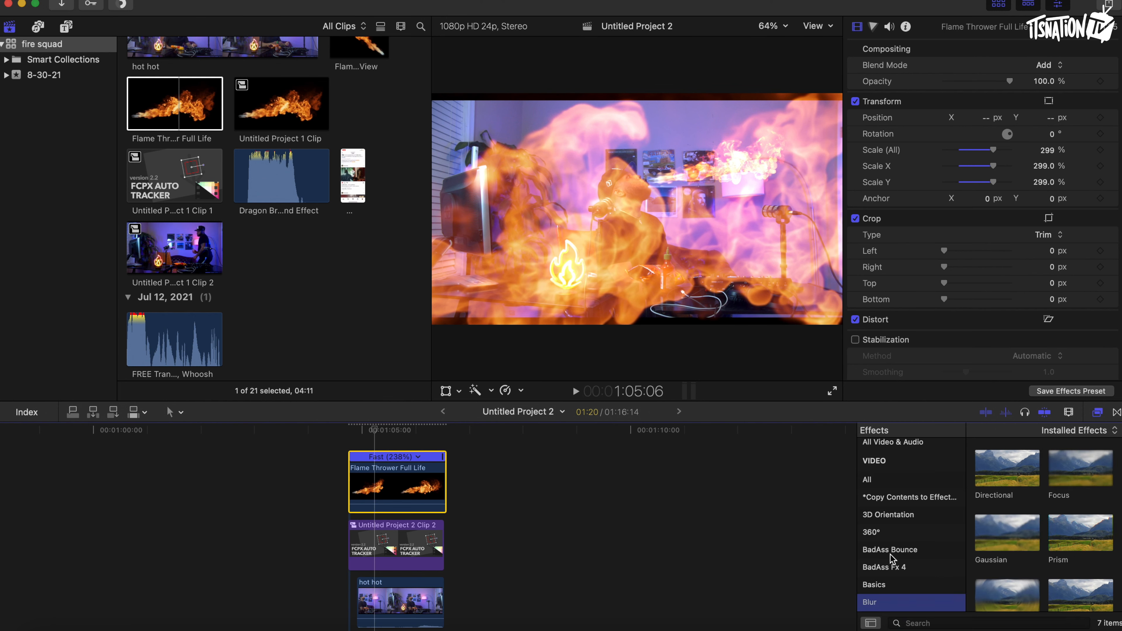
pyautogui.moveTo(1000, 536); pyautogui.dragTo(387, 486)
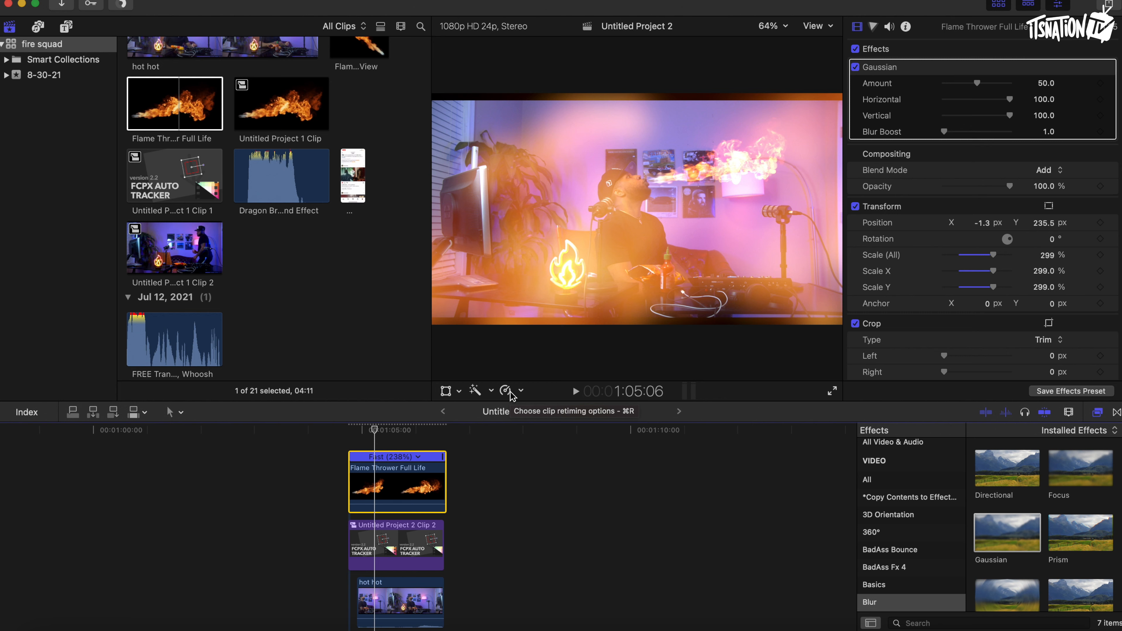
# Search the effects for mask and apply Shape Mask to the Flame Thrower clip.
pyautogui.scroll(1, 921, 552)
pyautogui.click(879, 484)
pyautogui.click(932, 621)
pyautogui.write('mask')
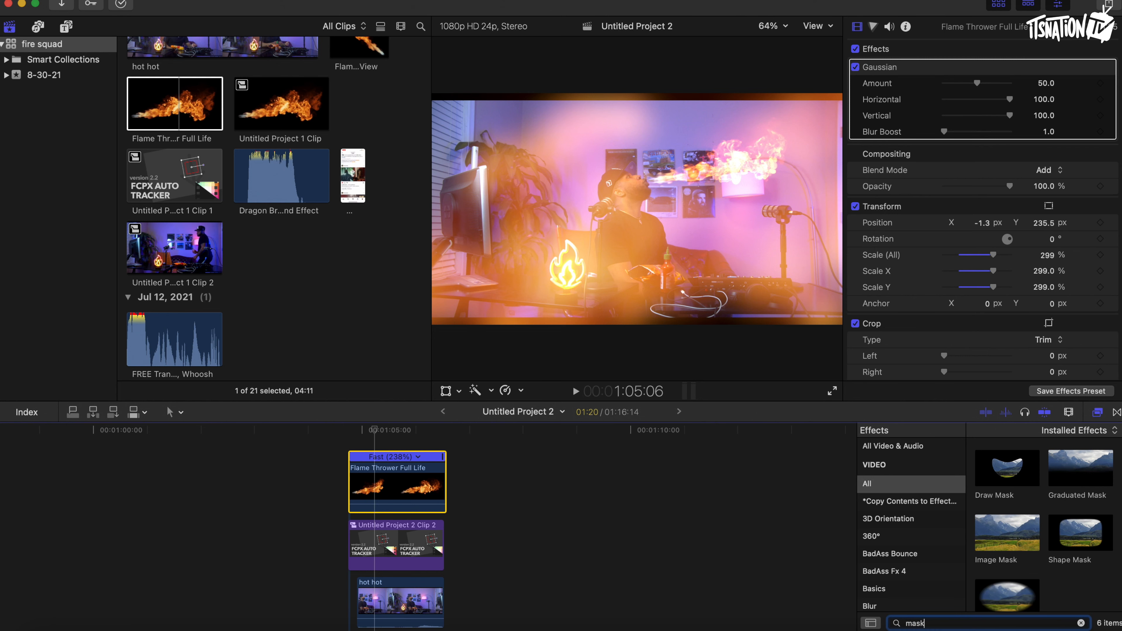
pyautogui.moveTo(1078, 537); pyautogui.dragTo(399, 492)
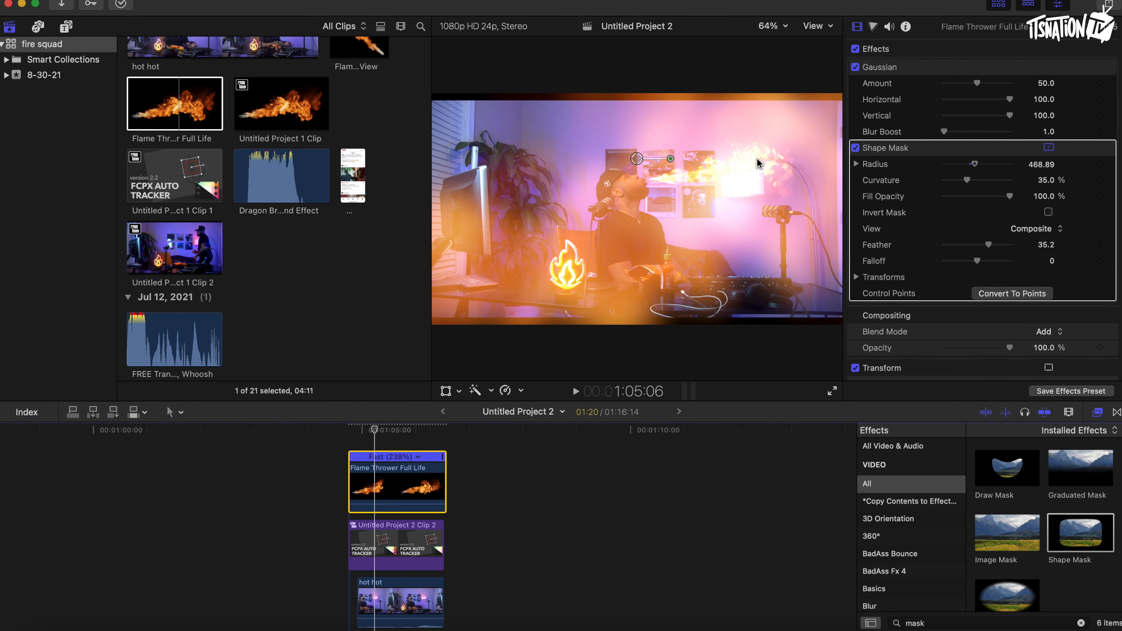
# Set the Shape Mask radius to 214 and move the mask over the flame beside the man's mouth.
pyautogui.moveTo(971, 169); pyautogui.dragTo(957, 165)
pyautogui.moveTo(651, 159); pyautogui.dragTo(830, 203)
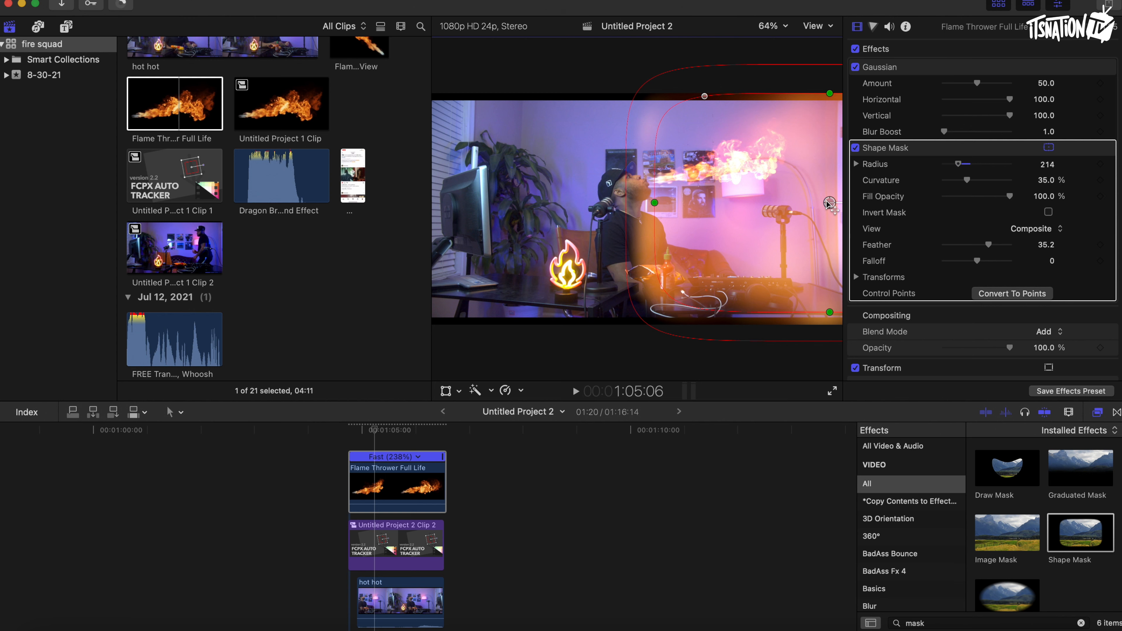
pyautogui.moveTo(829, 203); pyautogui.dragTo(823, 201)
# Lower the Flame Thrower clip's opacity to about 8% and play back the section to review it.
pyautogui.scroll(-5, 904, 263)
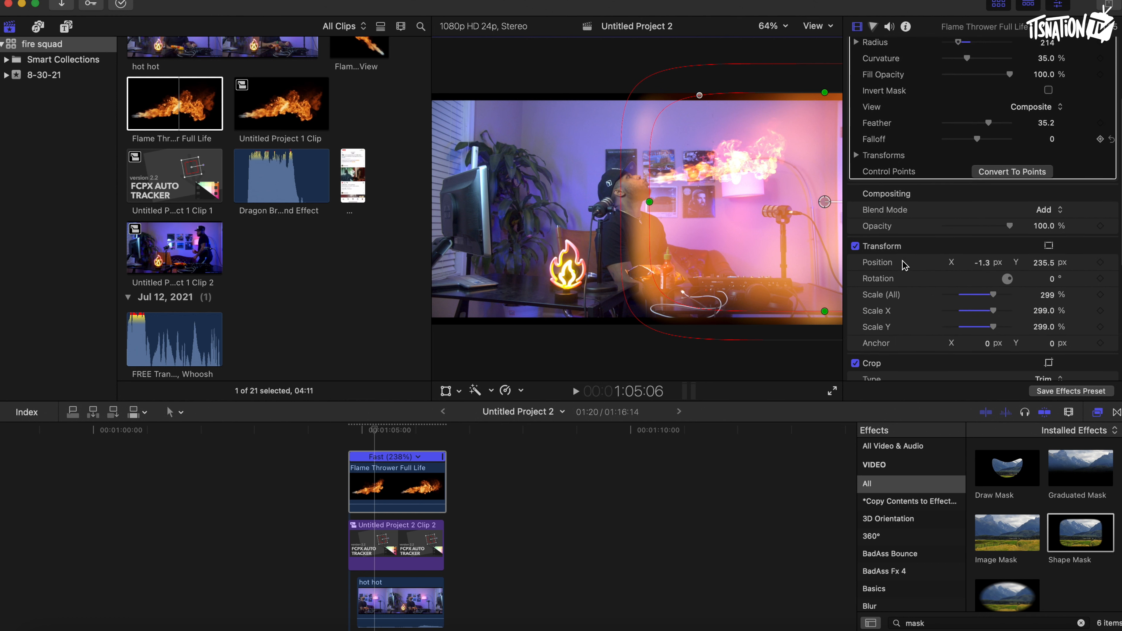
pyautogui.moveTo(1009, 225); pyautogui.dragTo(947, 226)
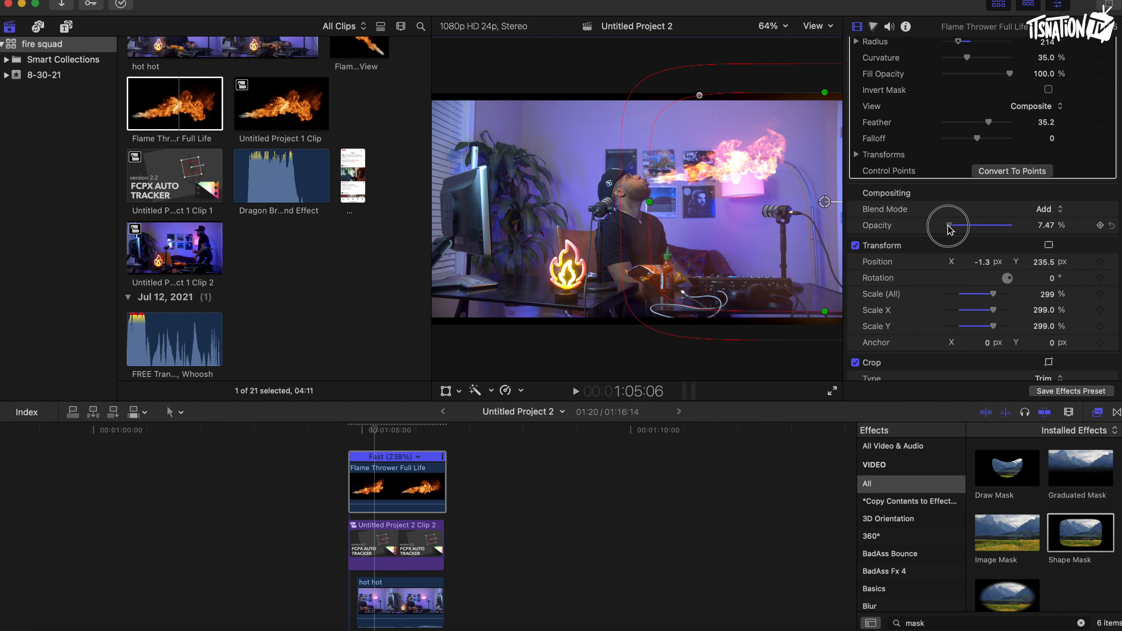
pyautogui.moveTo(949, 229); pyautogui.dragTo(950, 228)
pyautogui.click(318, 437)
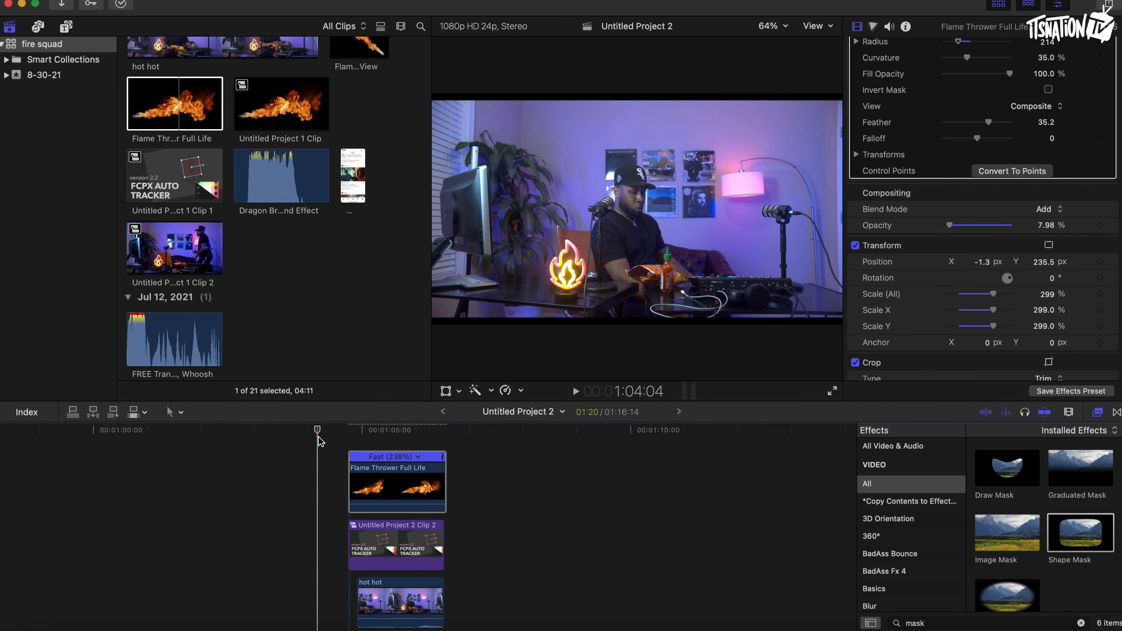
pyautogui.press('space')
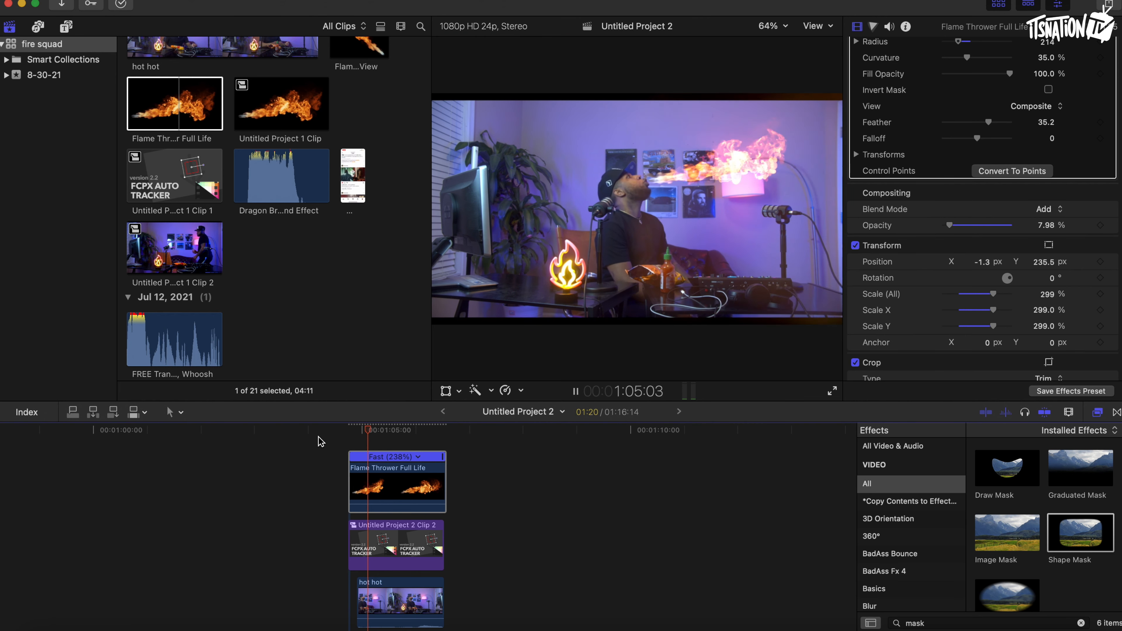
pyautogui.press('space')
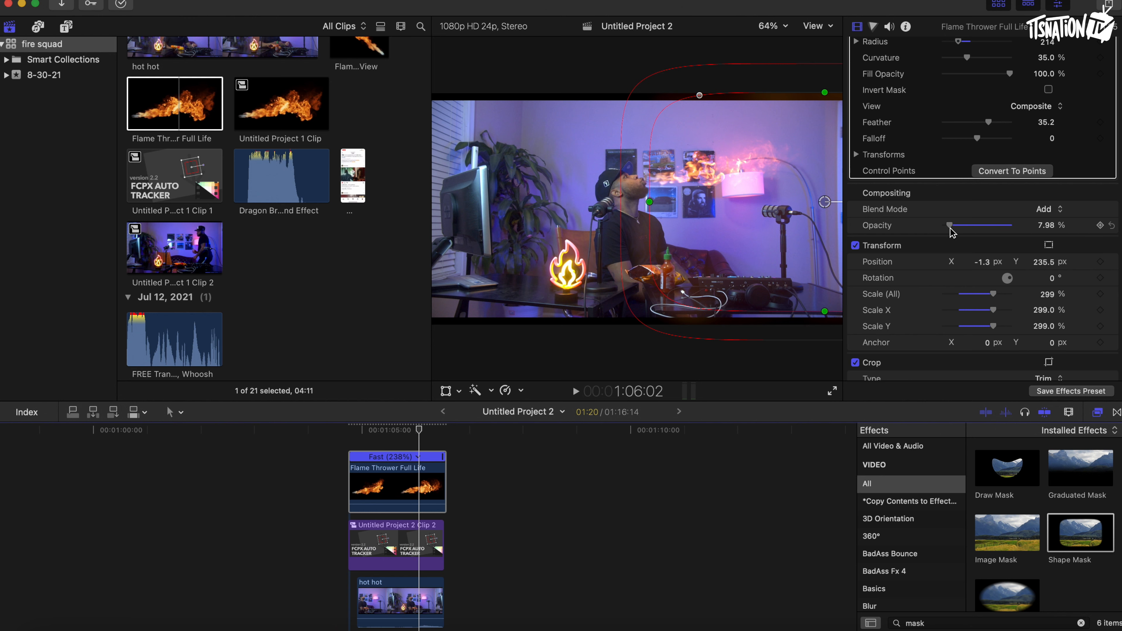
# Reduce the Flame Thrower clip's opacity to 2.95% and replay the section from before the clip to check the glow.
pyautogui.moveTo(949, 228); pyautogui.dragTo(948, 230)
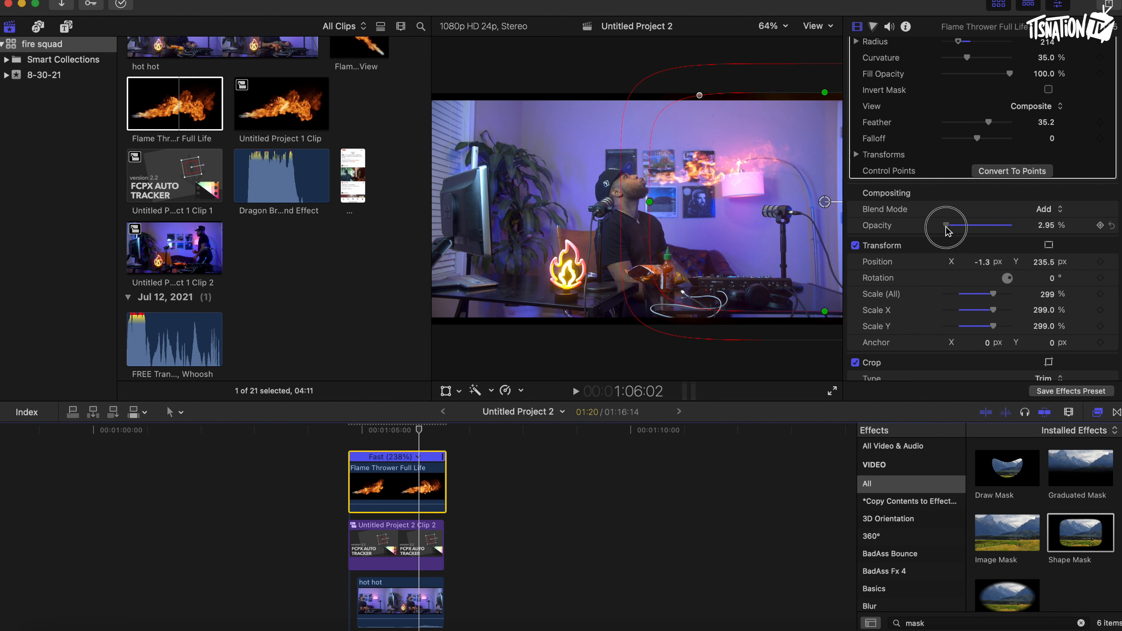
pyautogui.click(338, 433)
pyautogui.press('space')
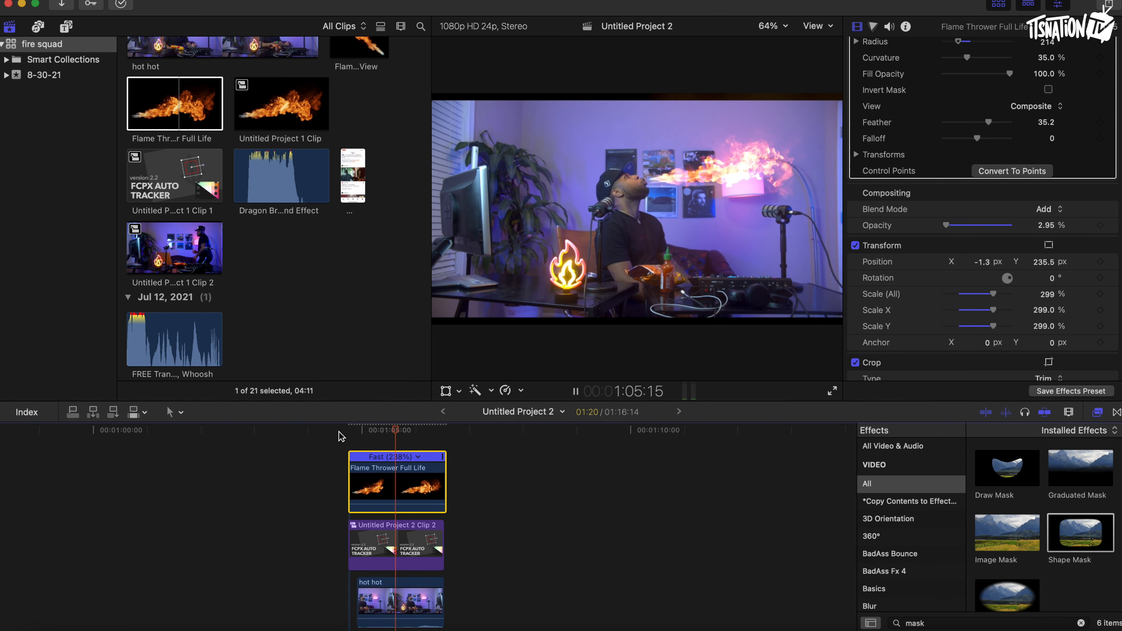
pyautogui.click(339, 433)
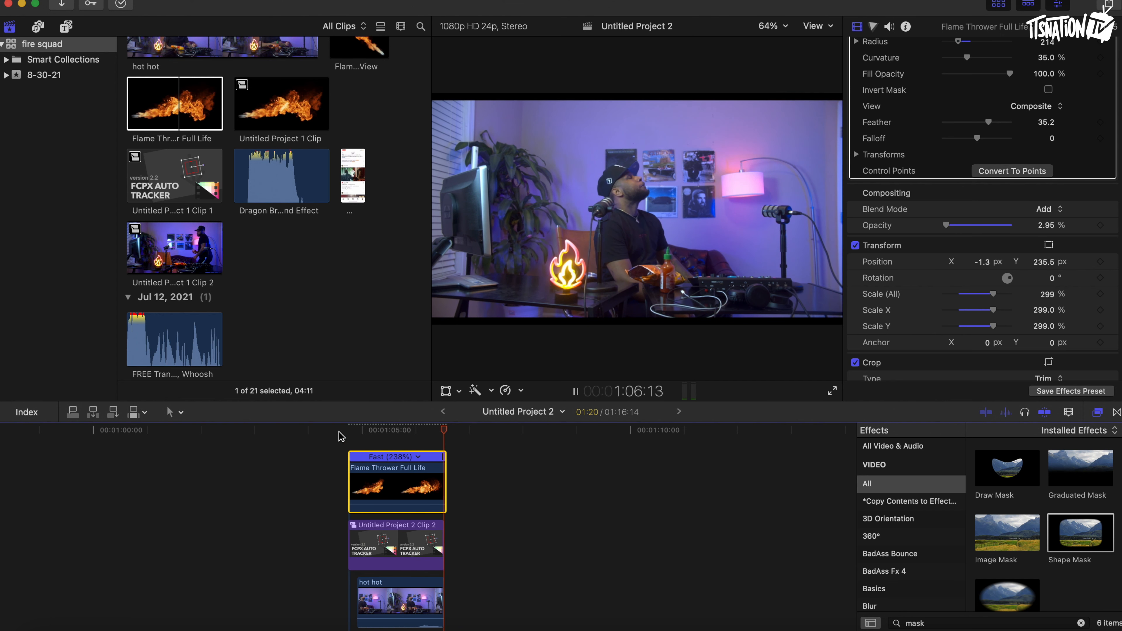
pyautogui.press('space')
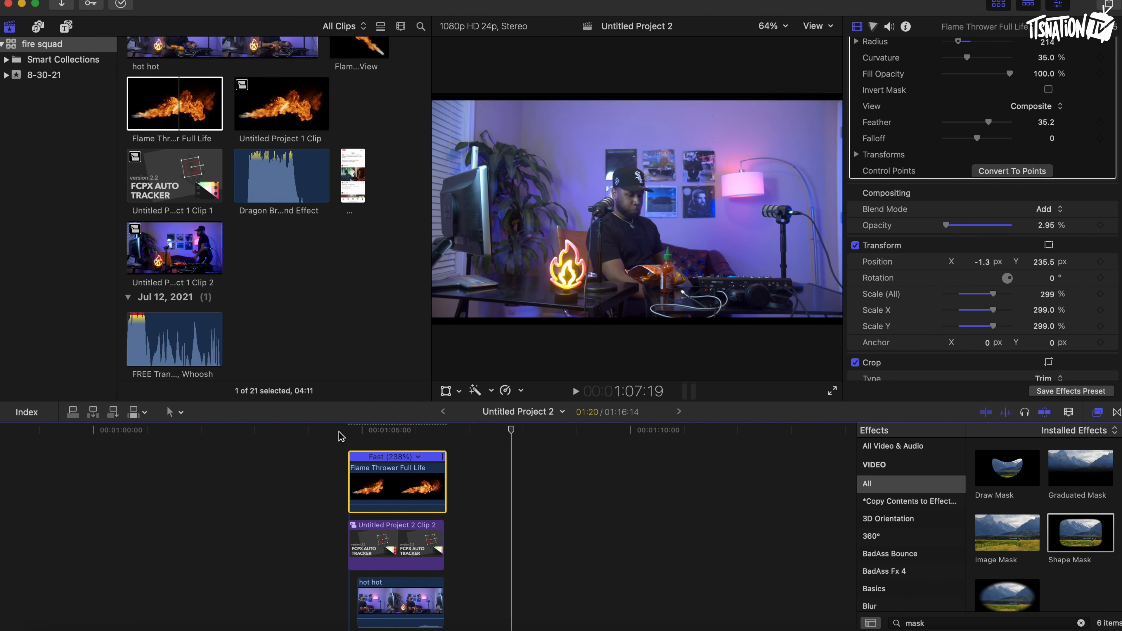